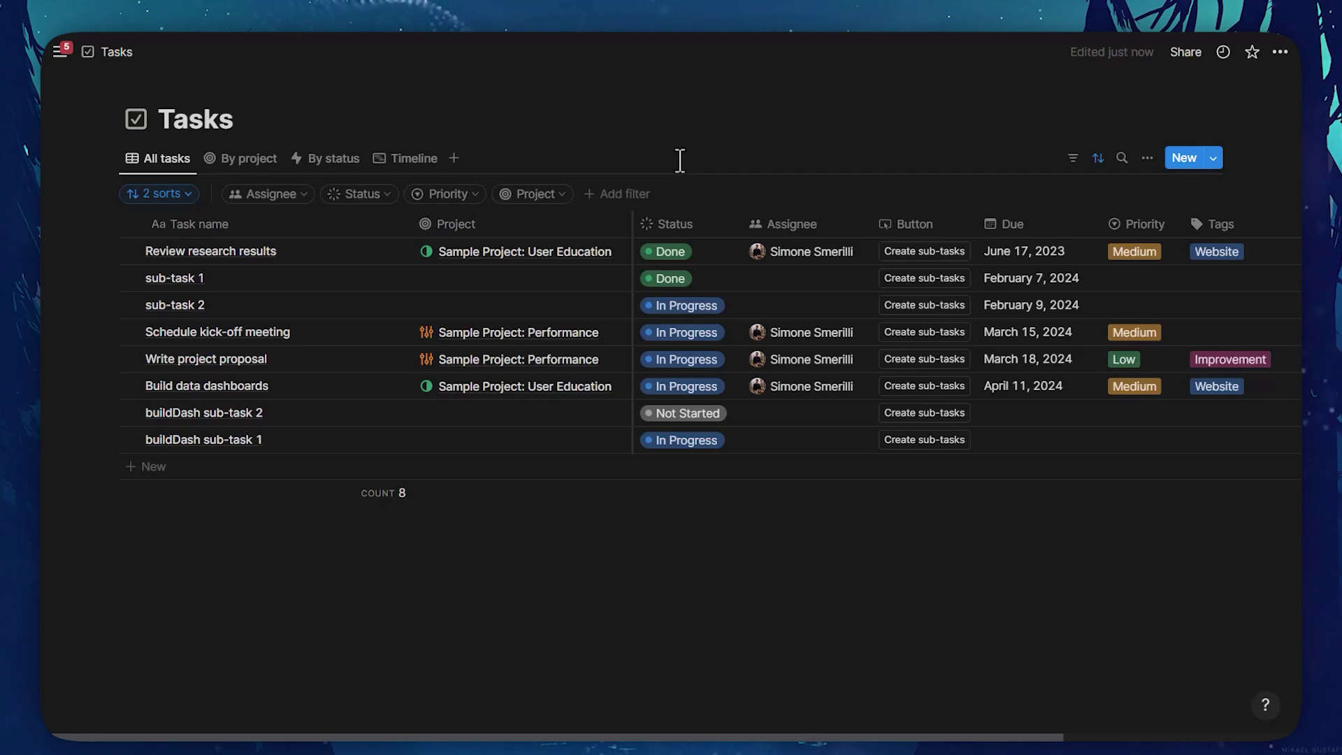
# - Drag-select the task names in the All tasks table, then clear the selection
pyautogui.moveTo(266, 260); pyautogui.dragTo(289, 427)
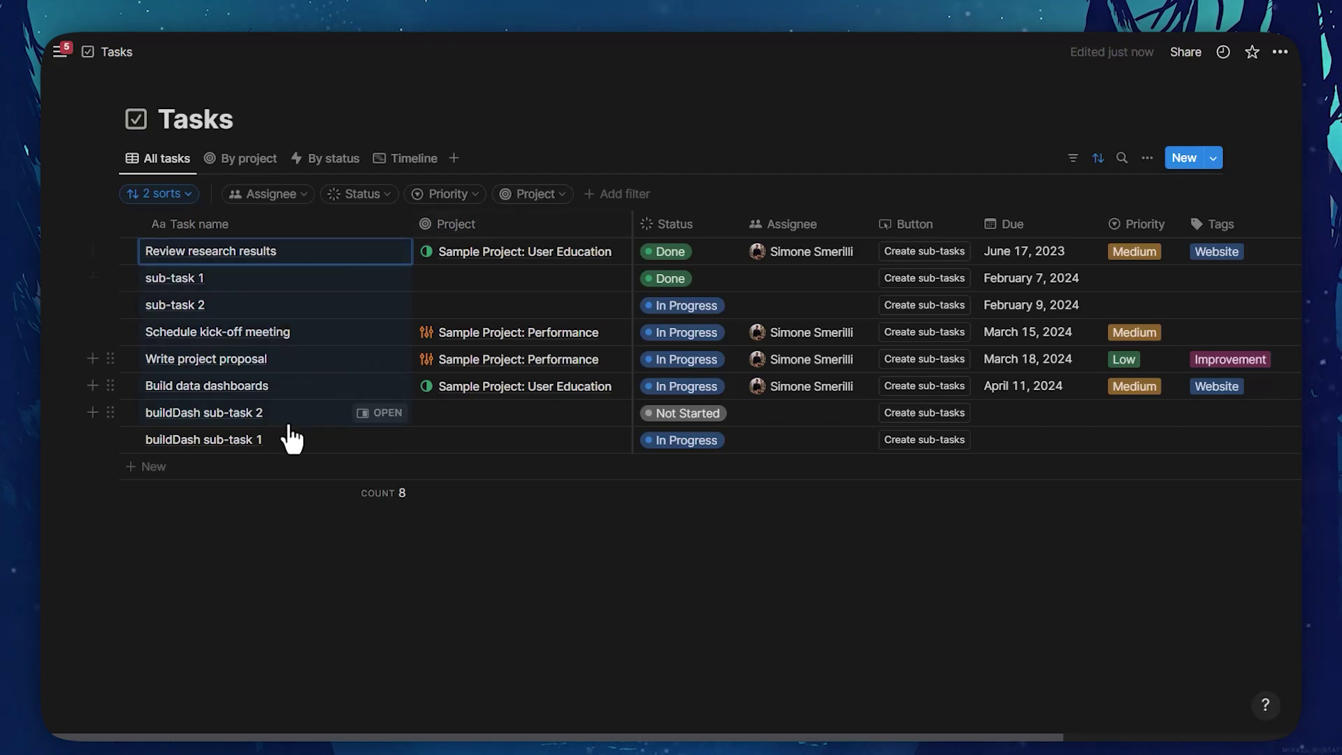
pyautogui.click(639, 159)
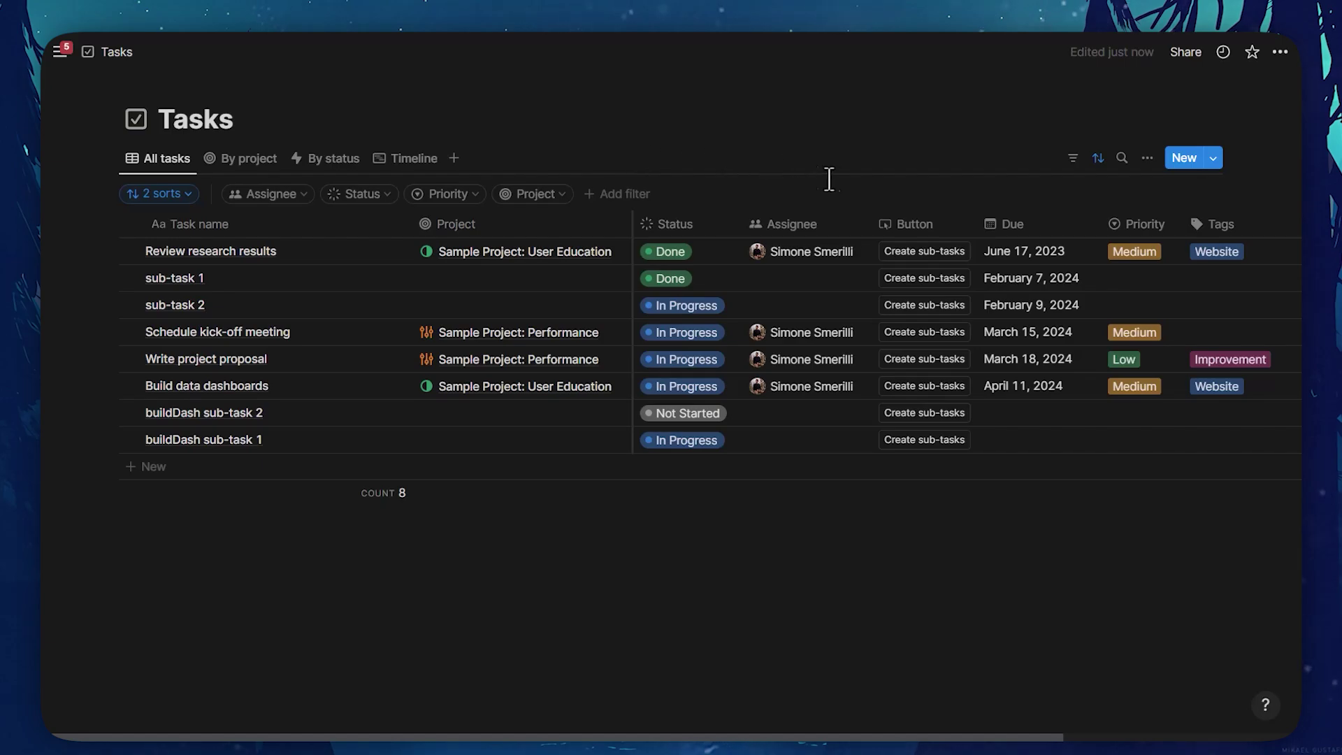
# - Turn on sub-tasks for the All tasks view, linked through the Parent task relation property
pyautogui.click(1147, 158)
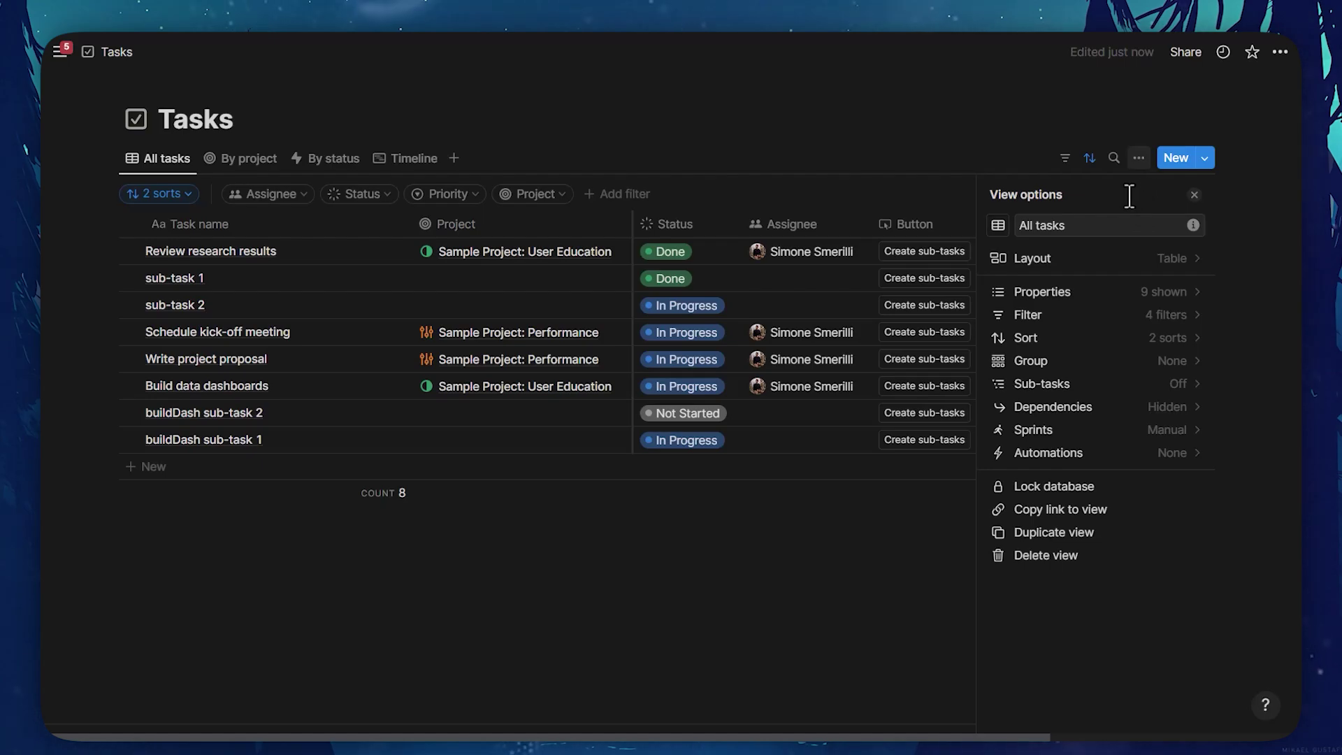
pyautogui.click(1063, 386)
pyautogui.click(1069, 374)
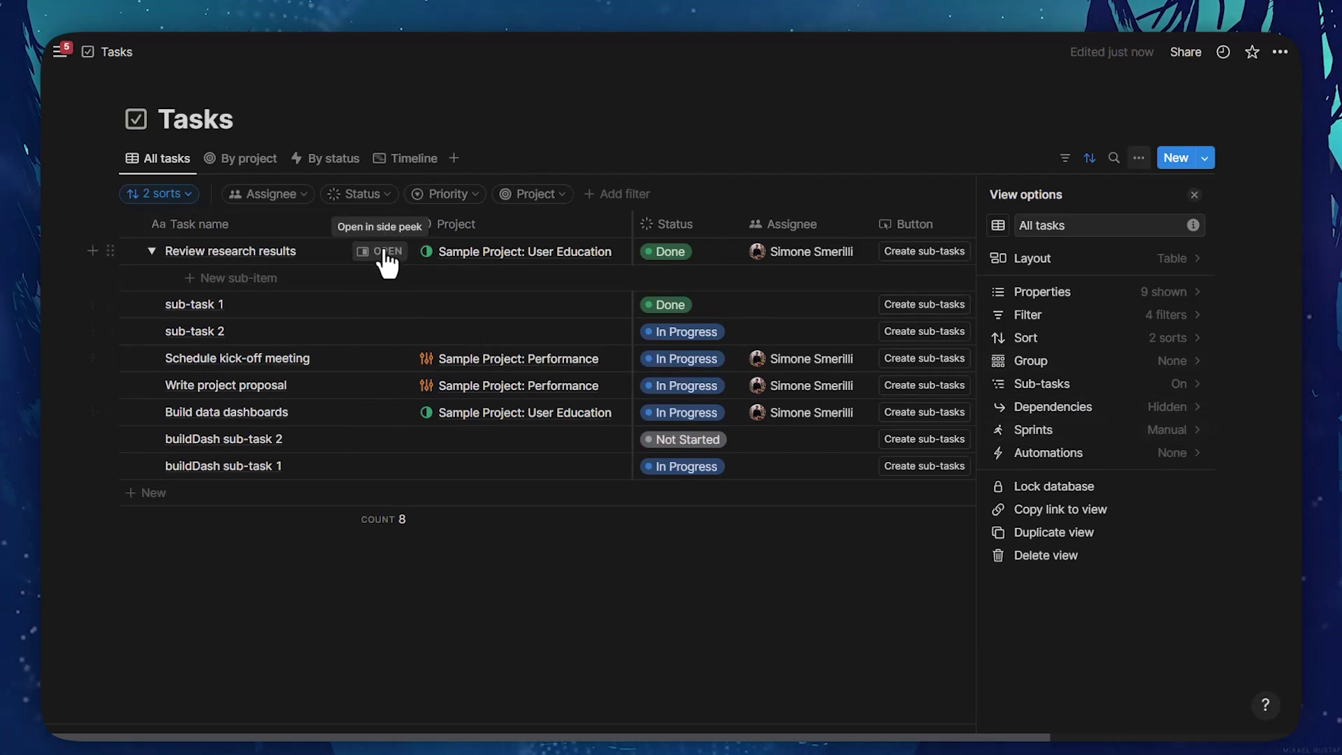
pyautogui.click(1063, 292)
pyautogui.scroll(-3, 1094, 353)
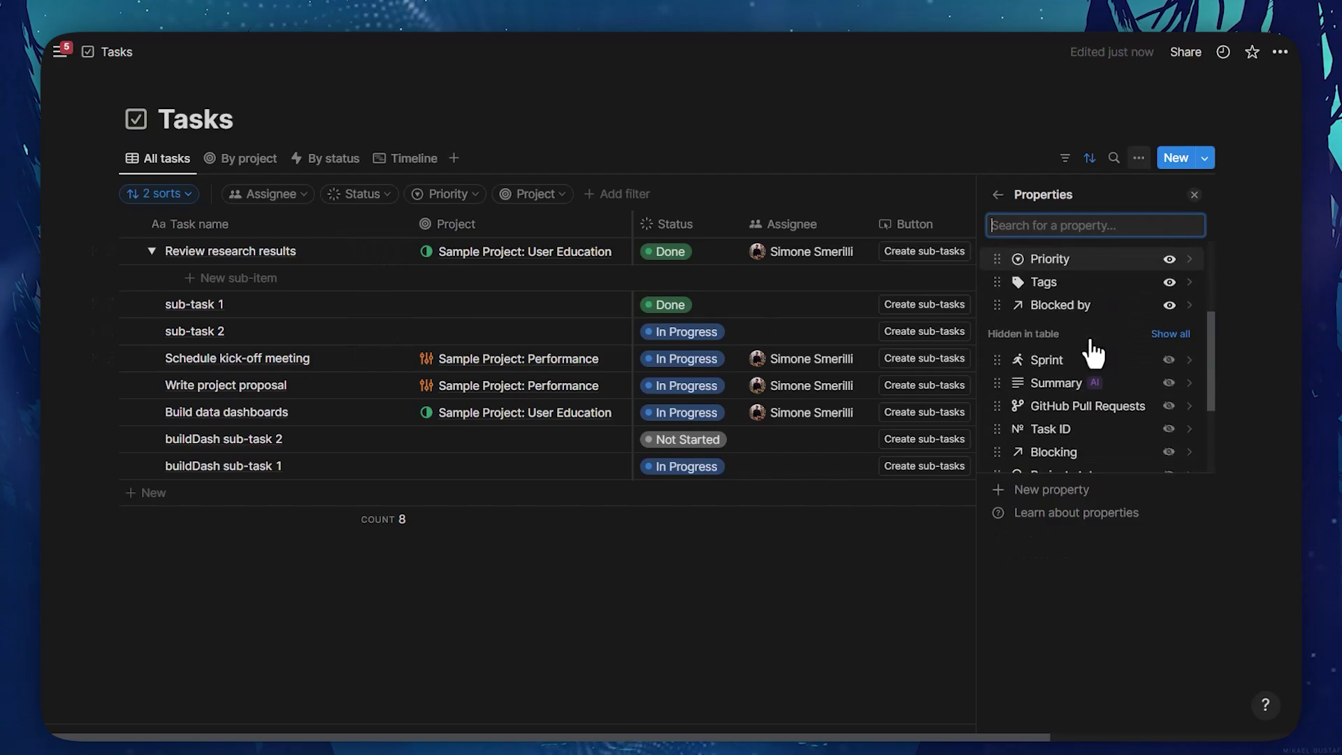
pyautogui.scroll(-3, 1094, 353)
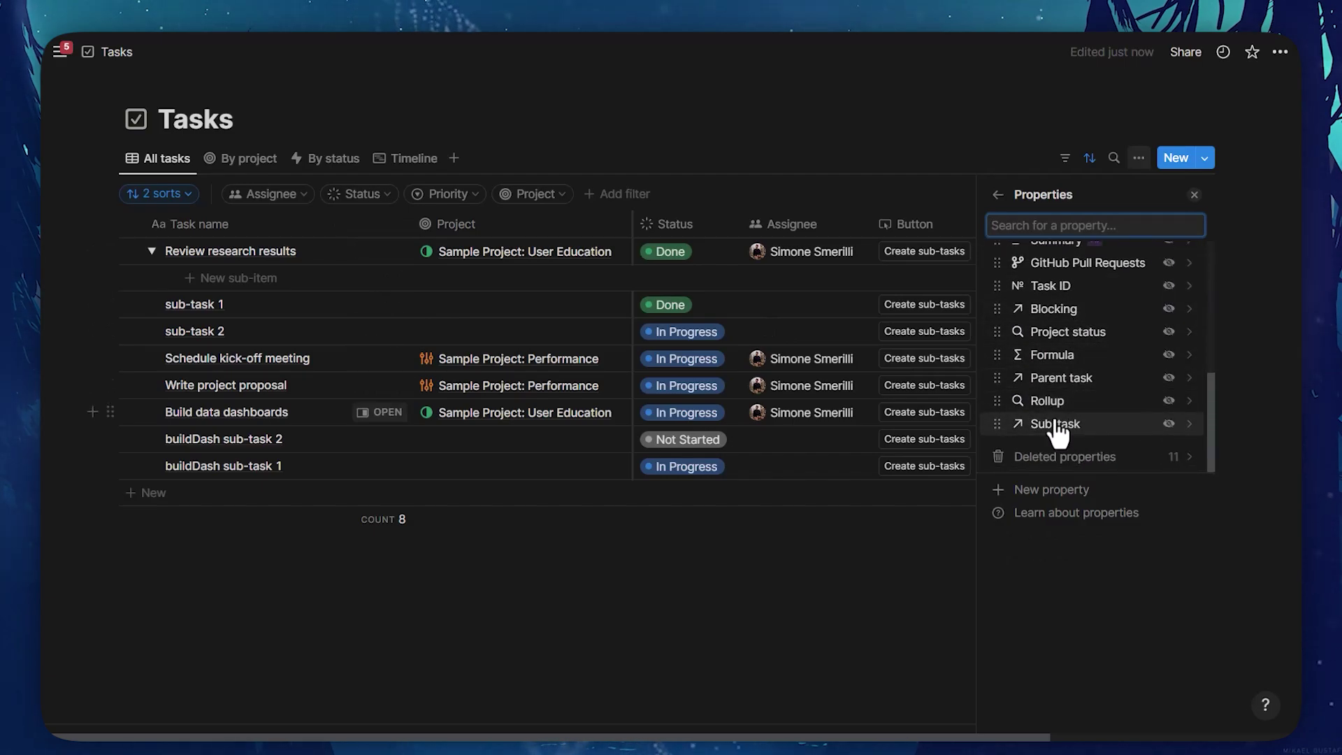
pyautogui.click(1059, 381)
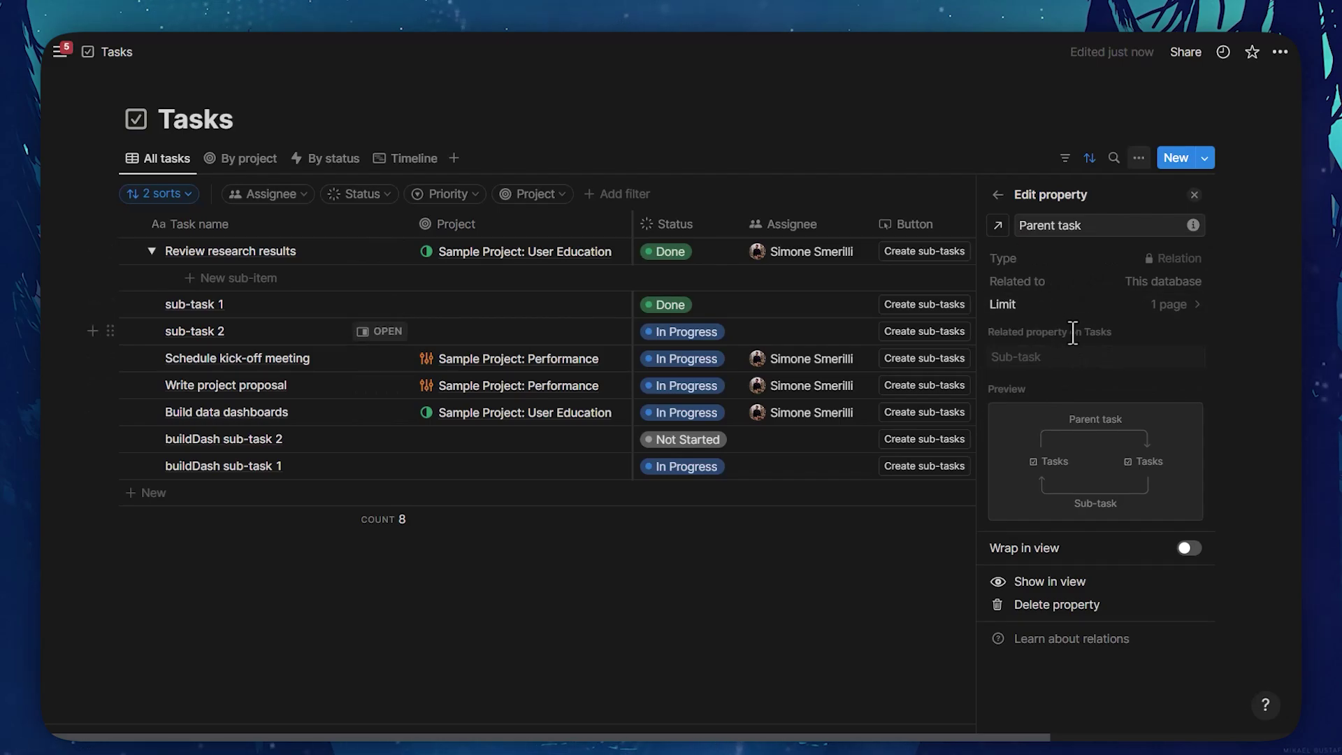
pyautogui.click(999, 196)
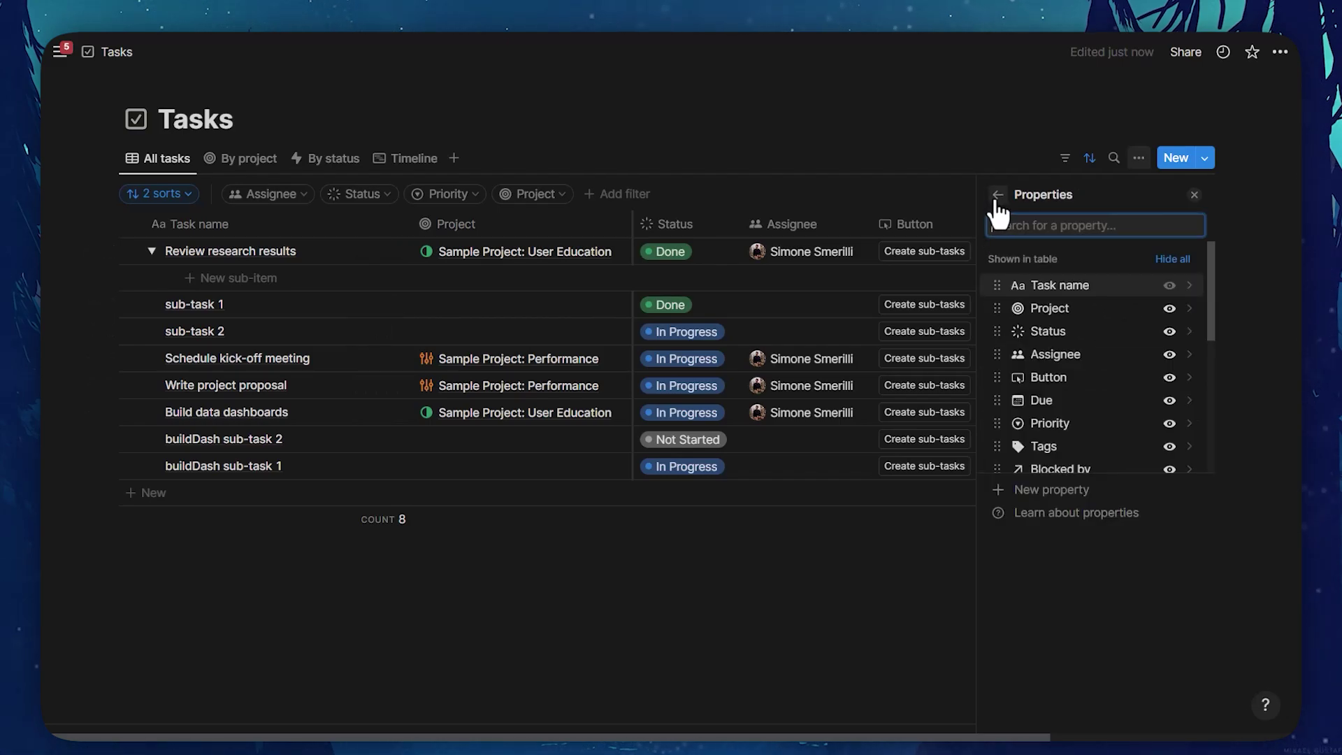
pyautogui.click(999, 198)
pyautogui.click(1054, 381)
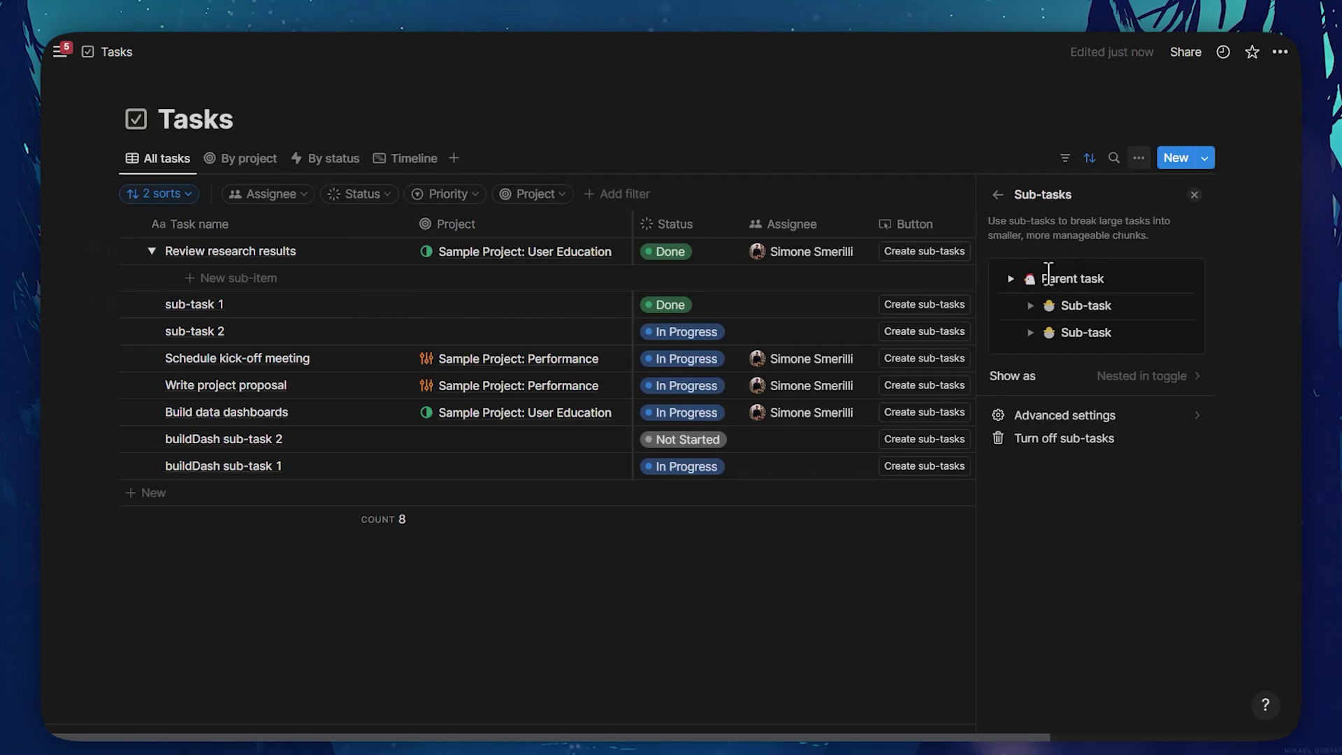
pyautogui.moveTo(1027, 283); pyautogui.dragTo(1117, 339)
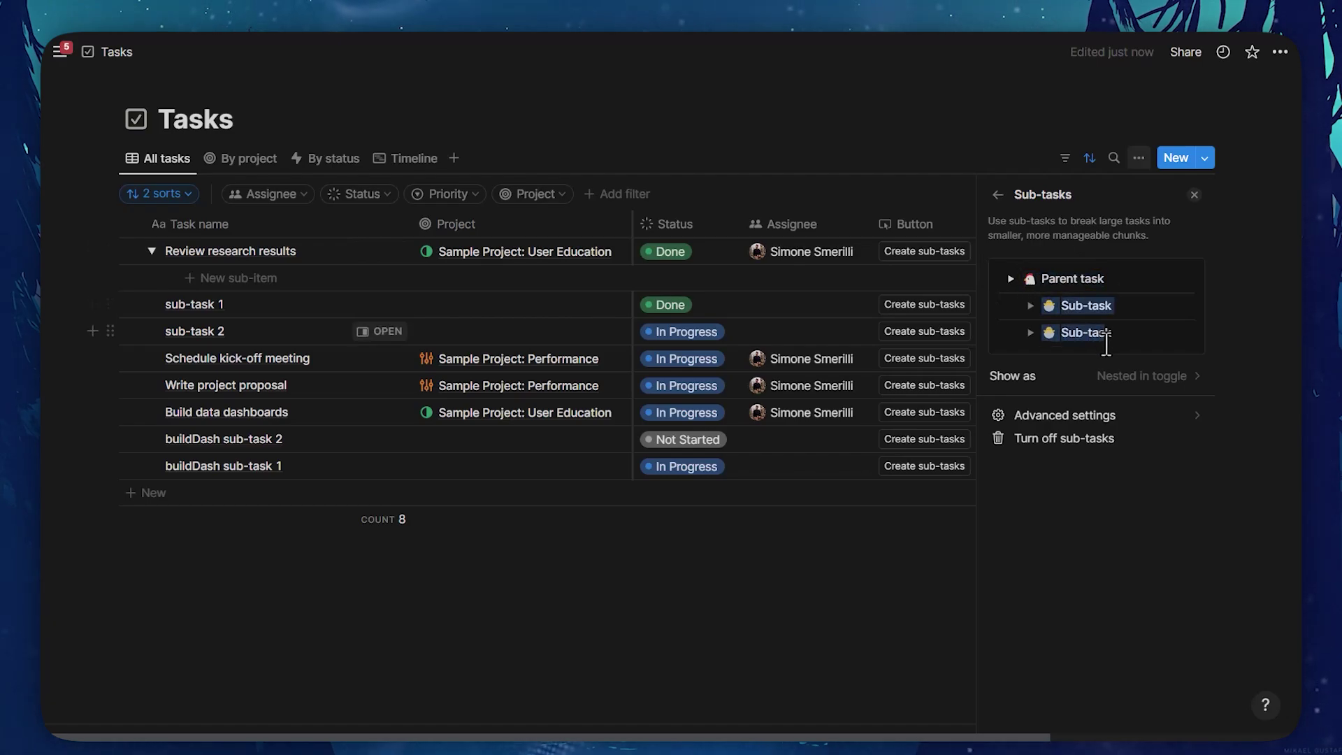
# - Set Review research results as the Parent task of sub-task 1 and sub-task 2
pyautogui.press('Escape')
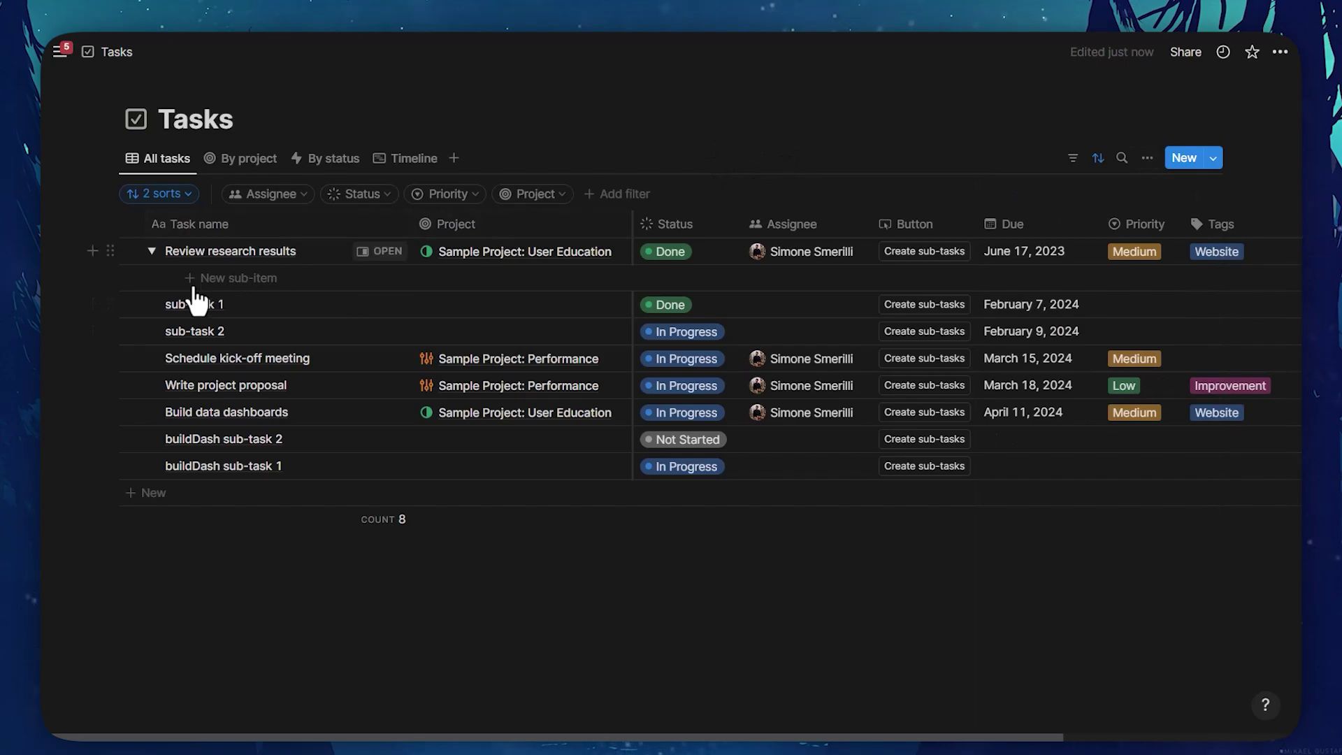
pyautogui.click(130, 304)
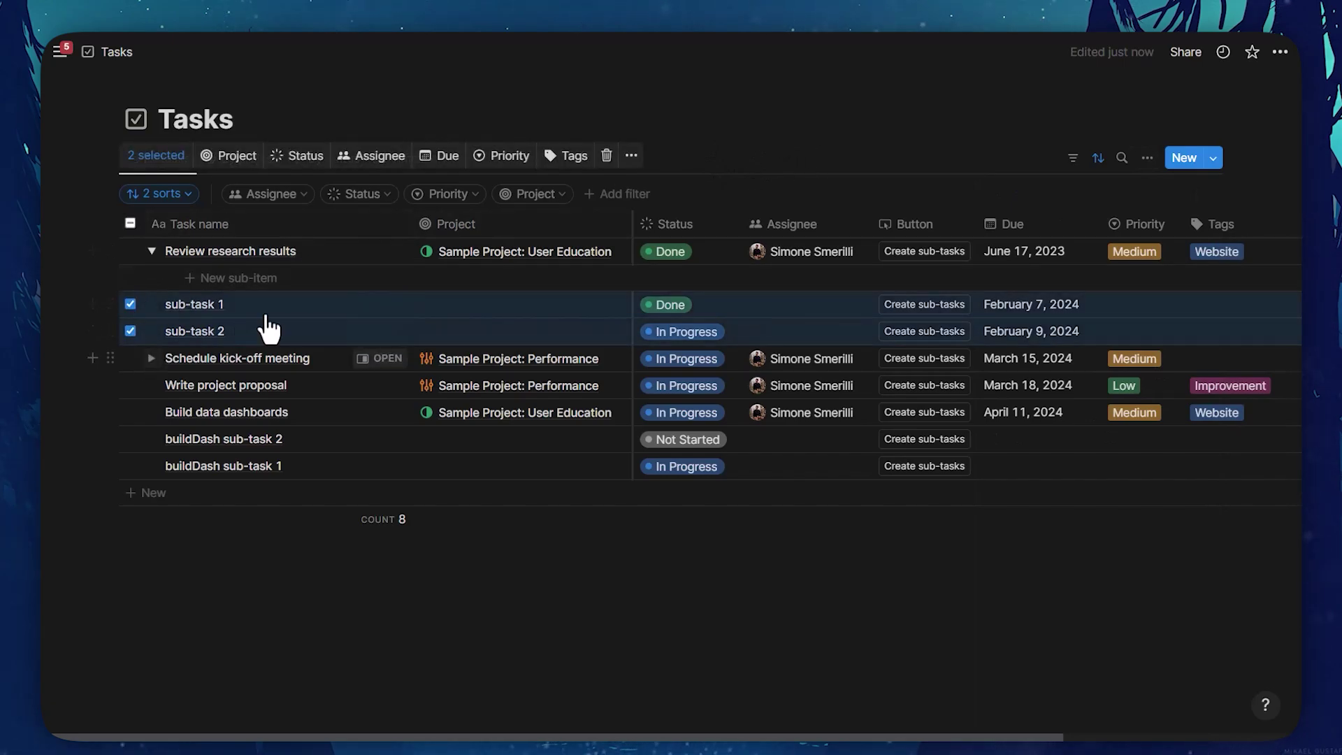
pyautogui.click(631, 156)
pyautogui.moveTo(749, 305)
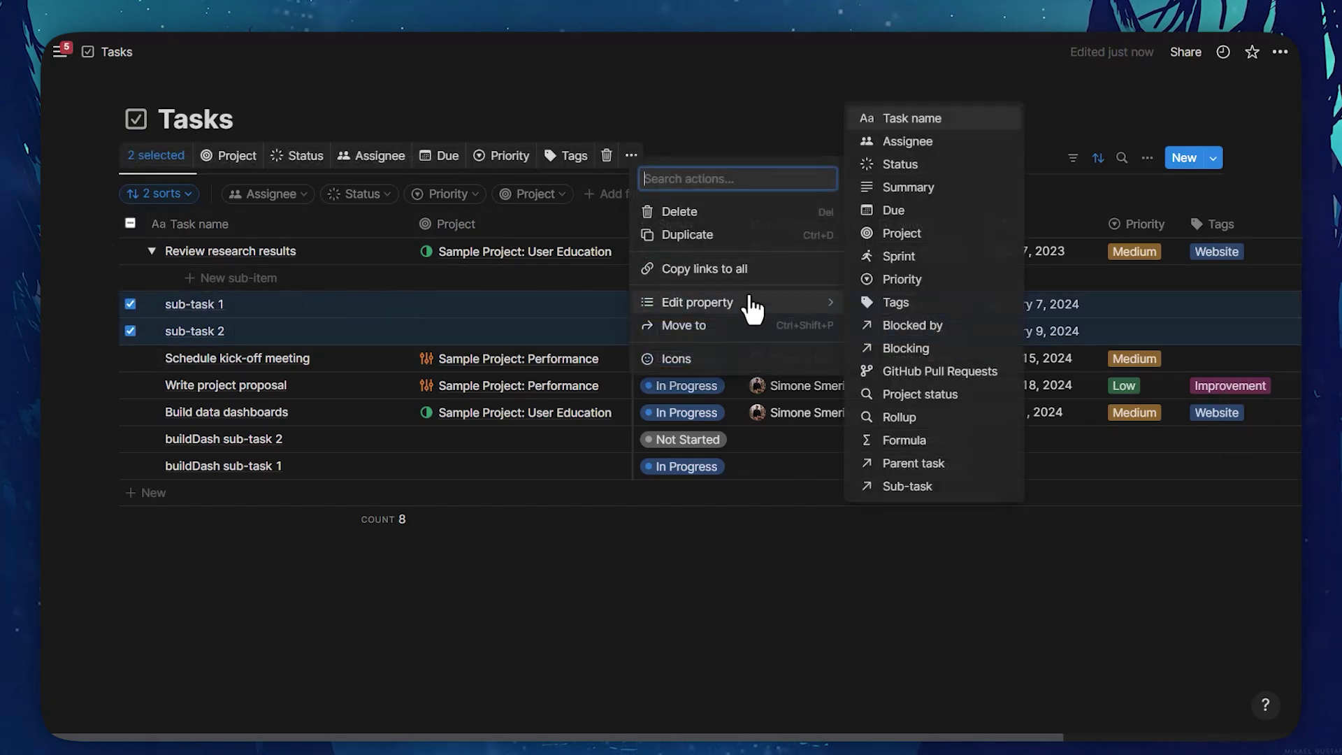
pyautogui.click(902, 462)
pyautogui.click(753, 253)
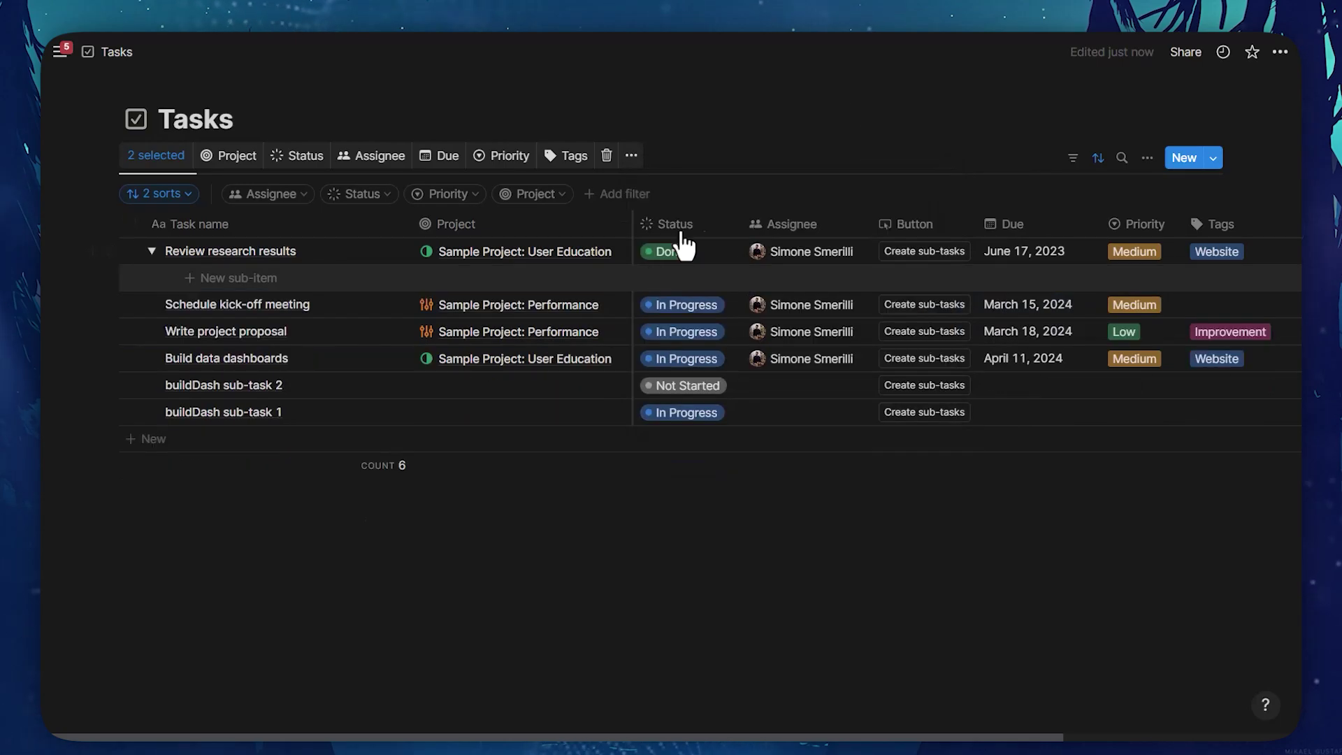
pyautogui.click(152, 252)
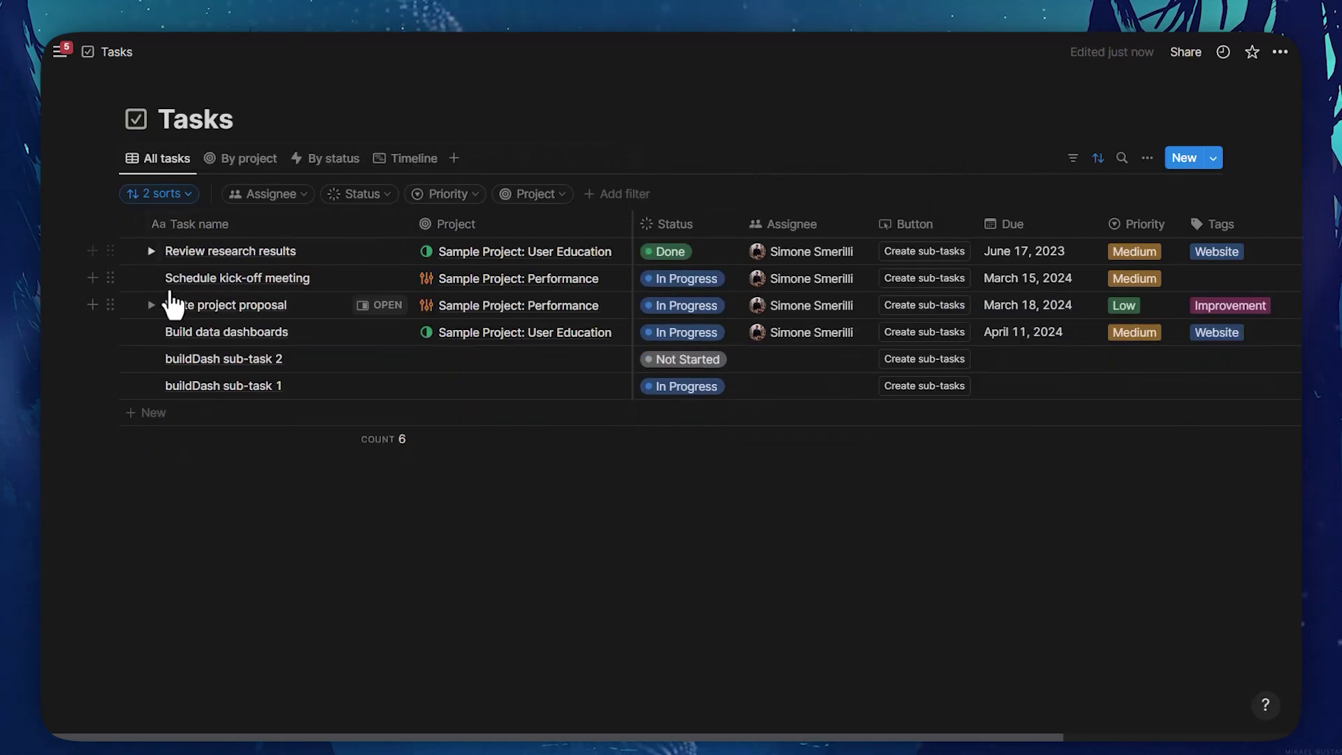
pyautogui.click(150, 252)
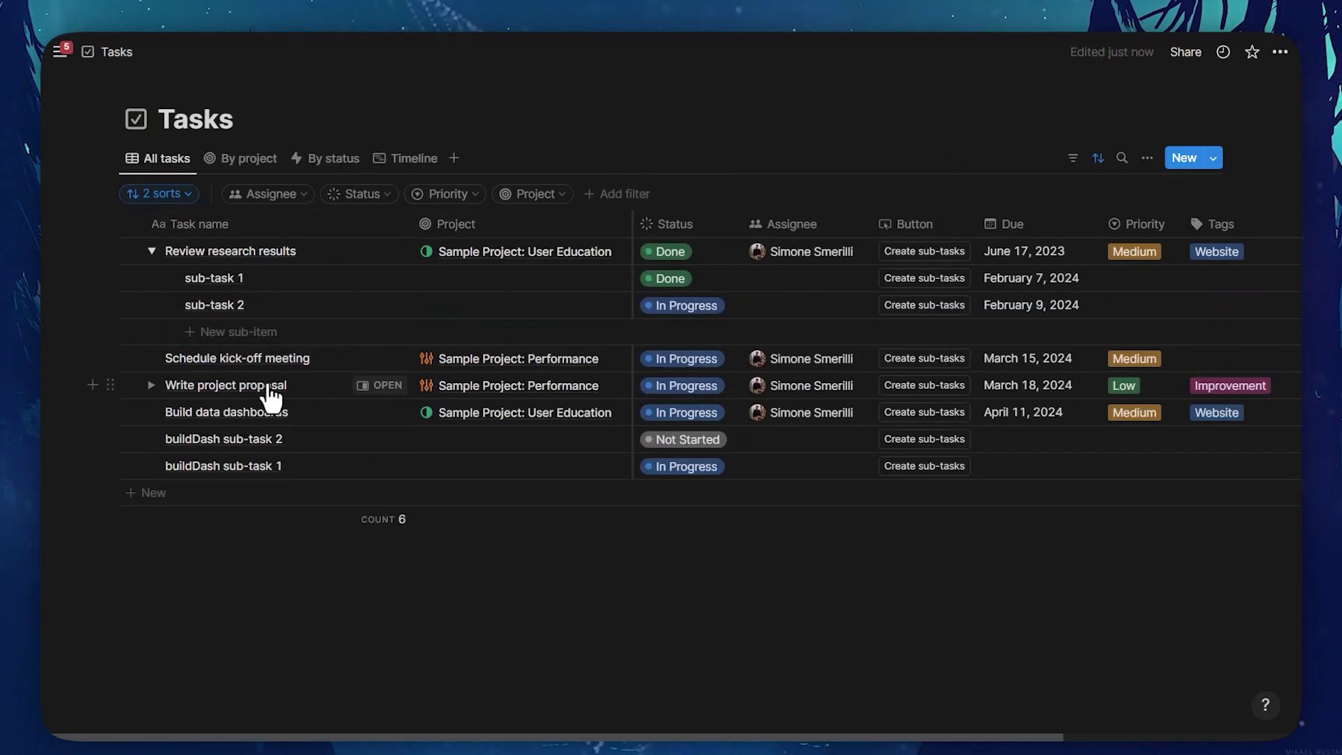
# - Make Build data dashboards the Parent task of buildDash sub-task 1 and 2
pyautogui.click(130, 439)
pyautogui.click(130, 466)
pyautogui.click(630, 157)
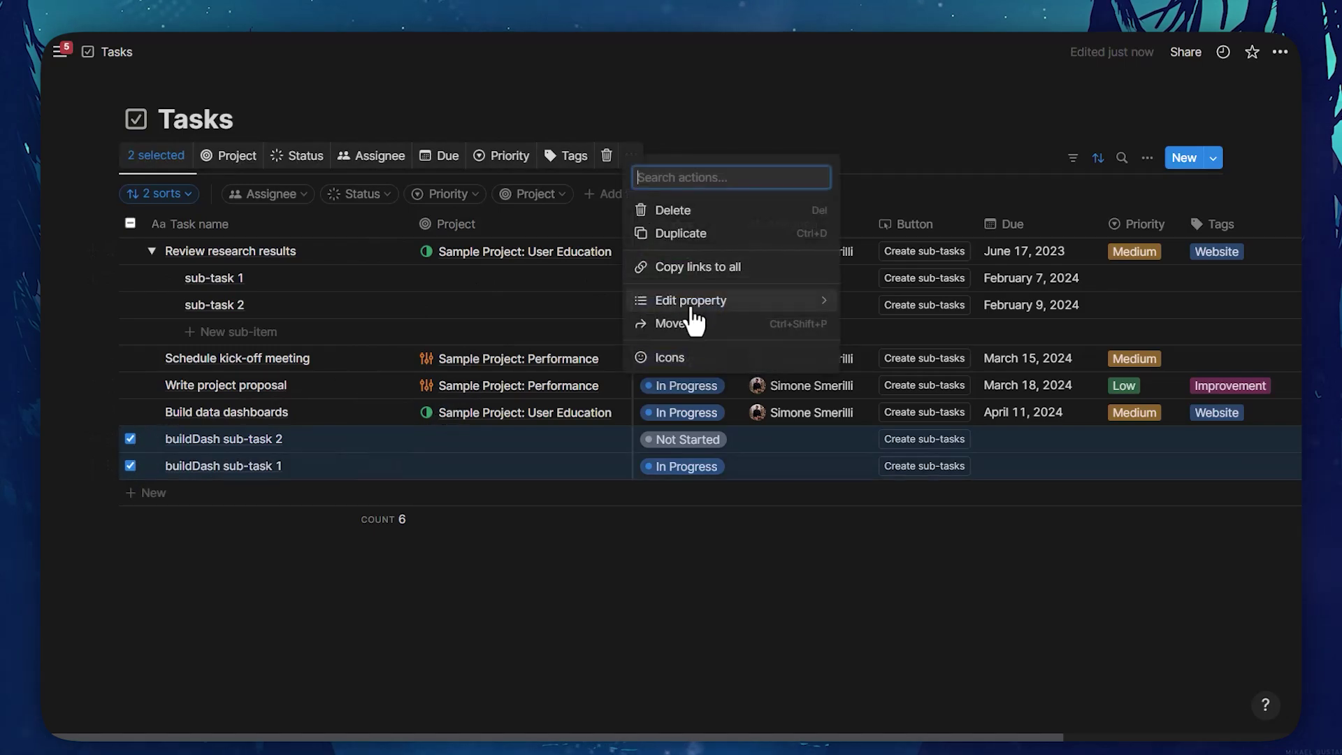
pyautogui.moveTo(690, 302)
pyautogui.click(926, 464)
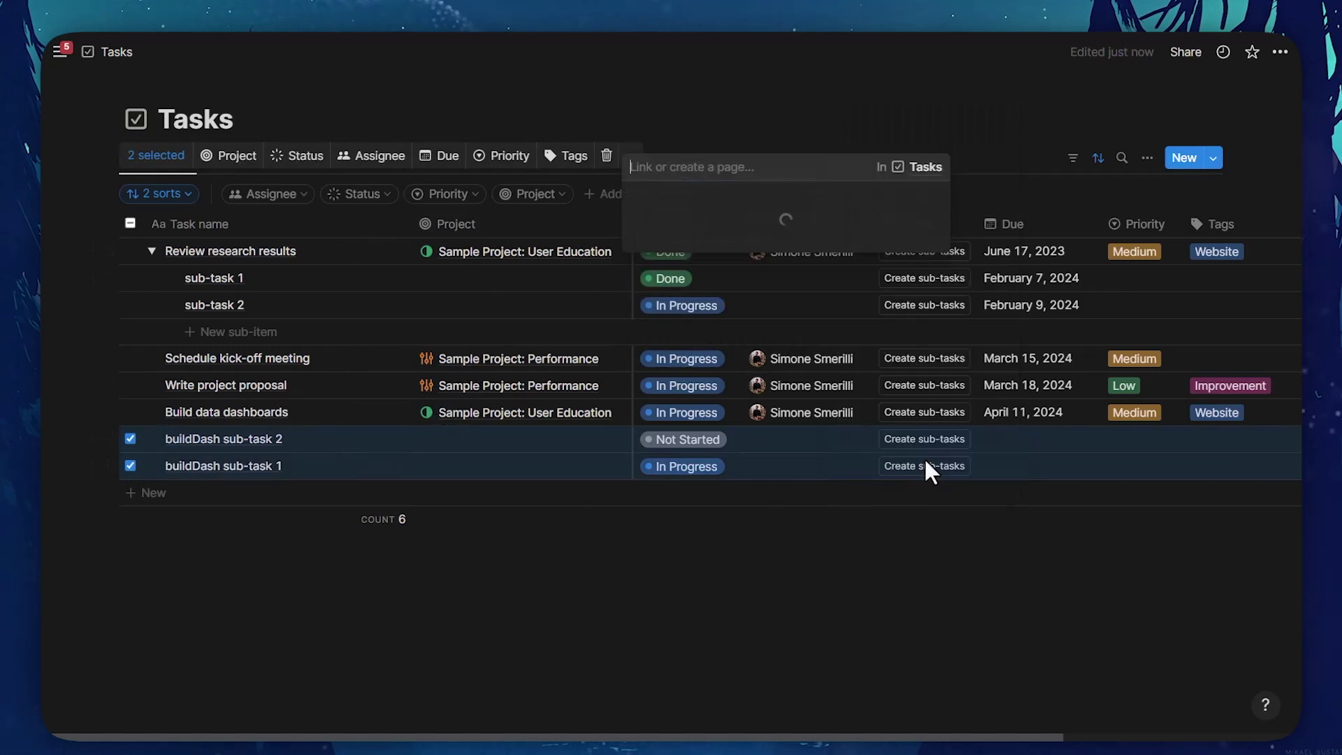
pyautogui.click(812, 308)
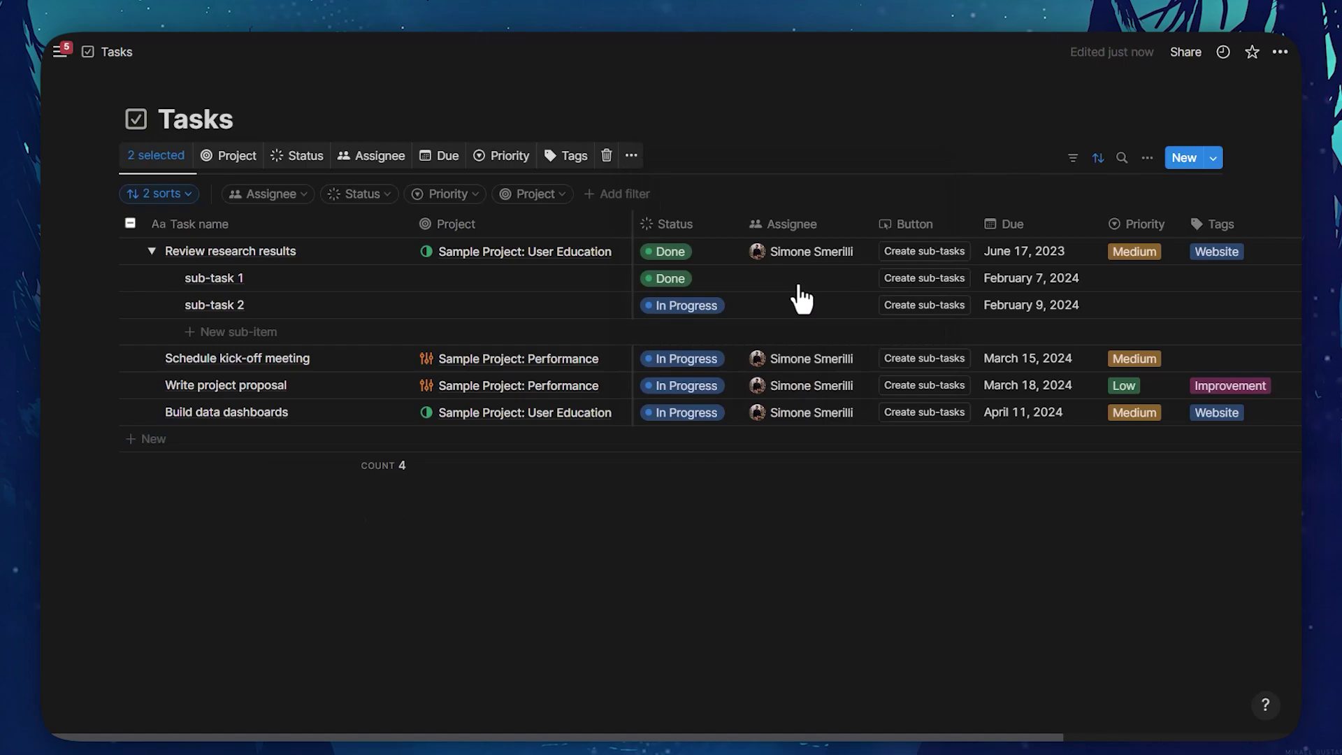
pyautogui.click(240, 260)
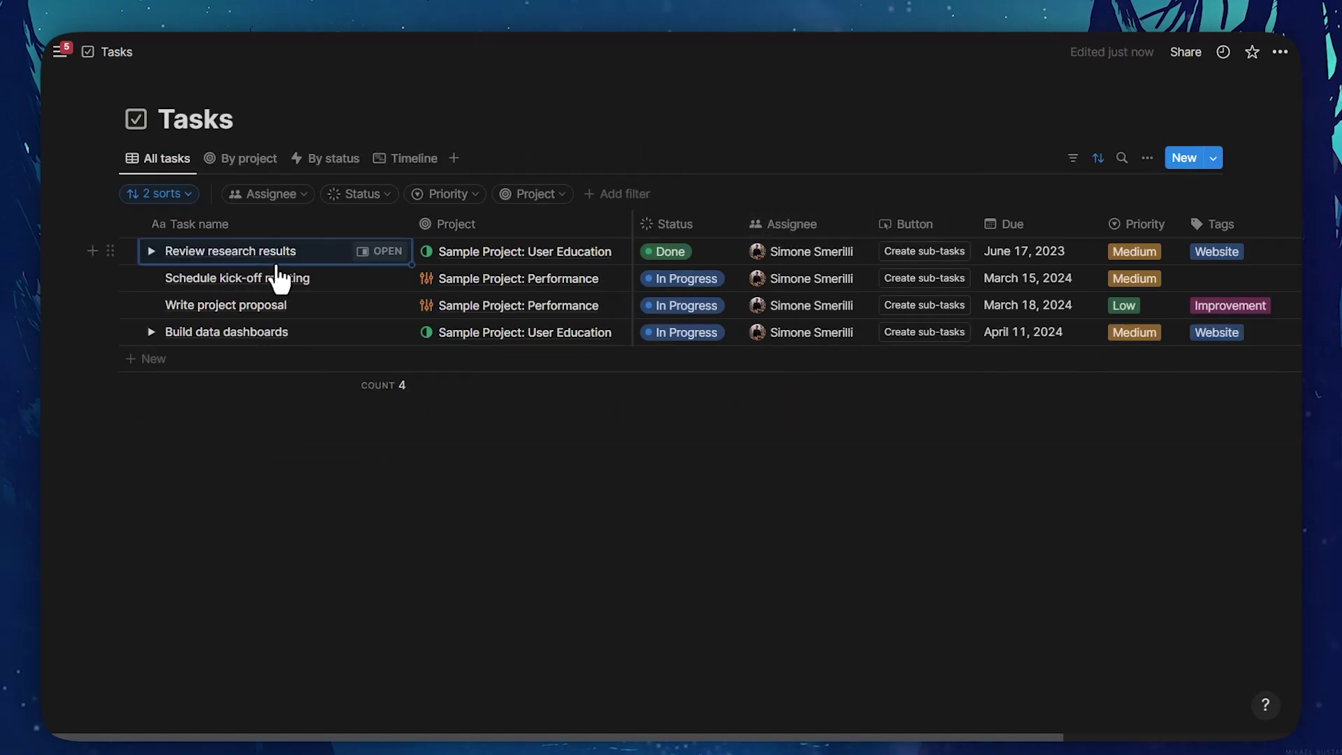
# - Peek at Review research results and display its sub-tasks as a page section
pyautogui.click(151, 251)
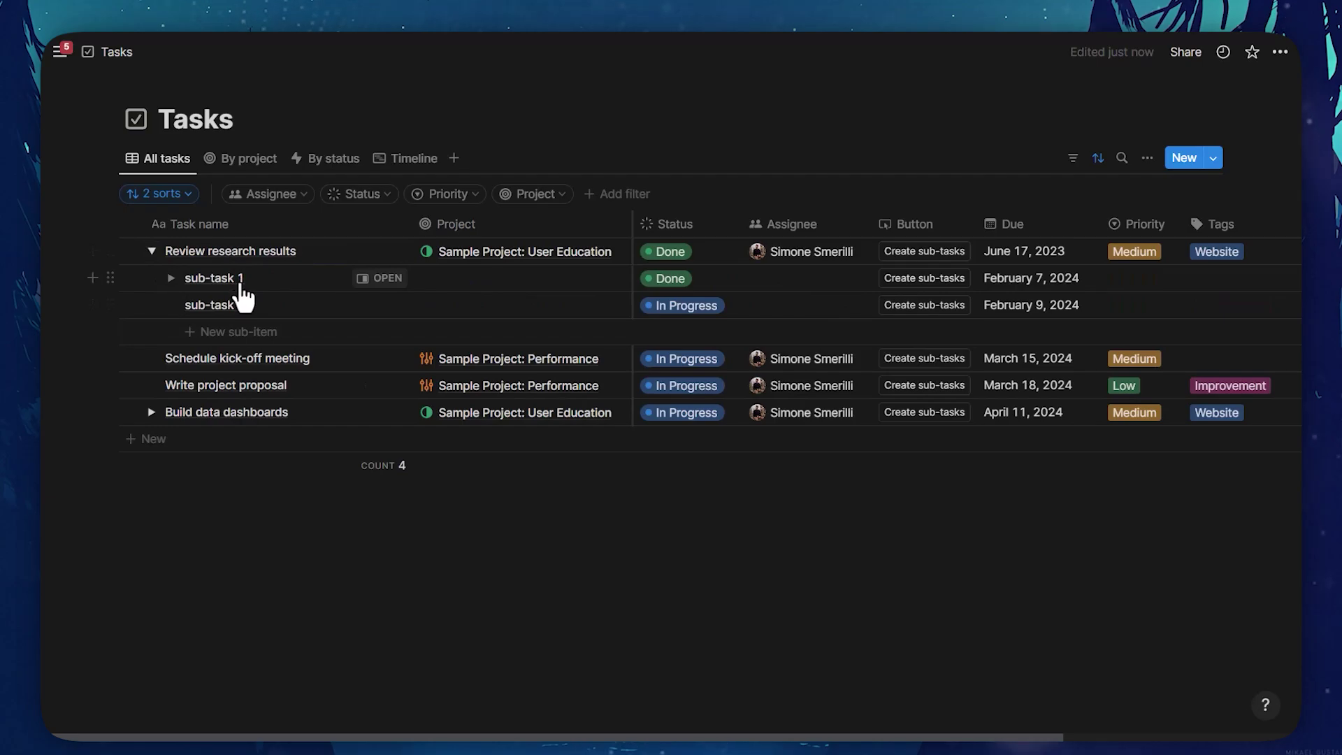
pyautogui.click(378, 252)
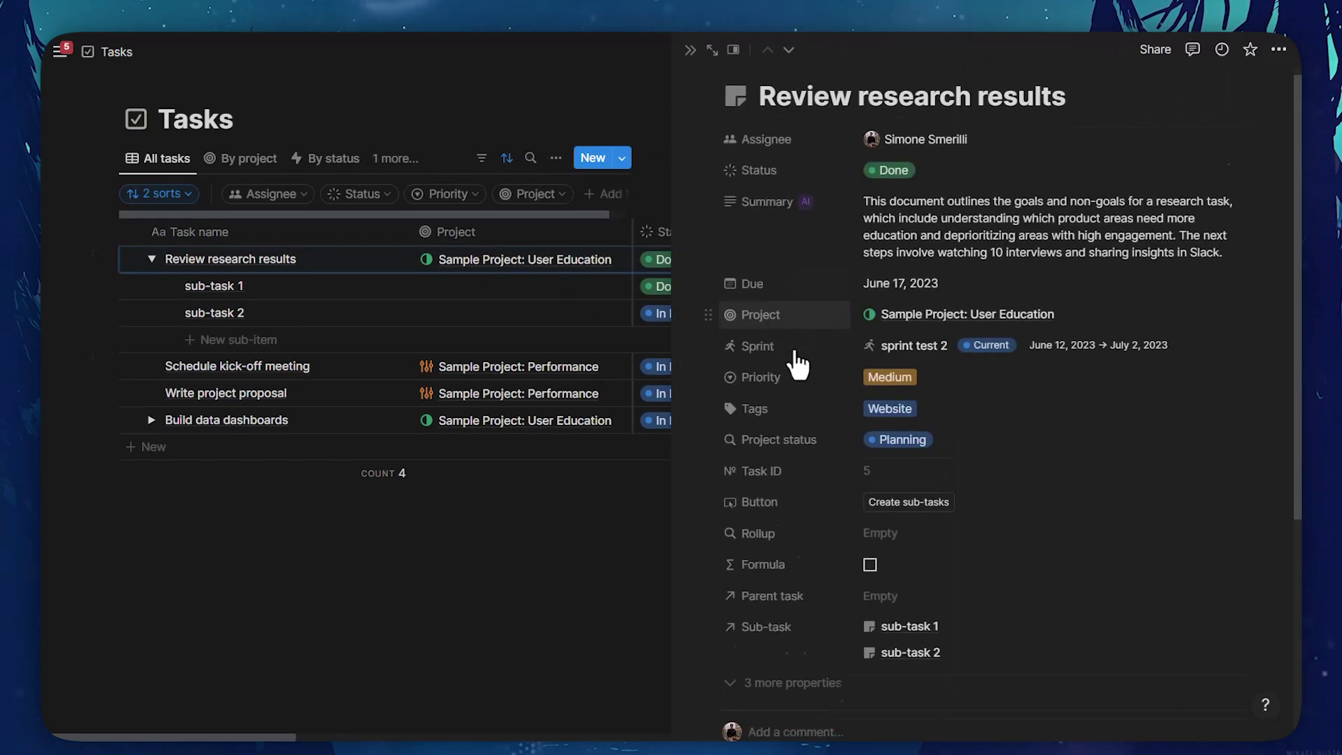
pyautogui.scroll(-3, 798, 367)
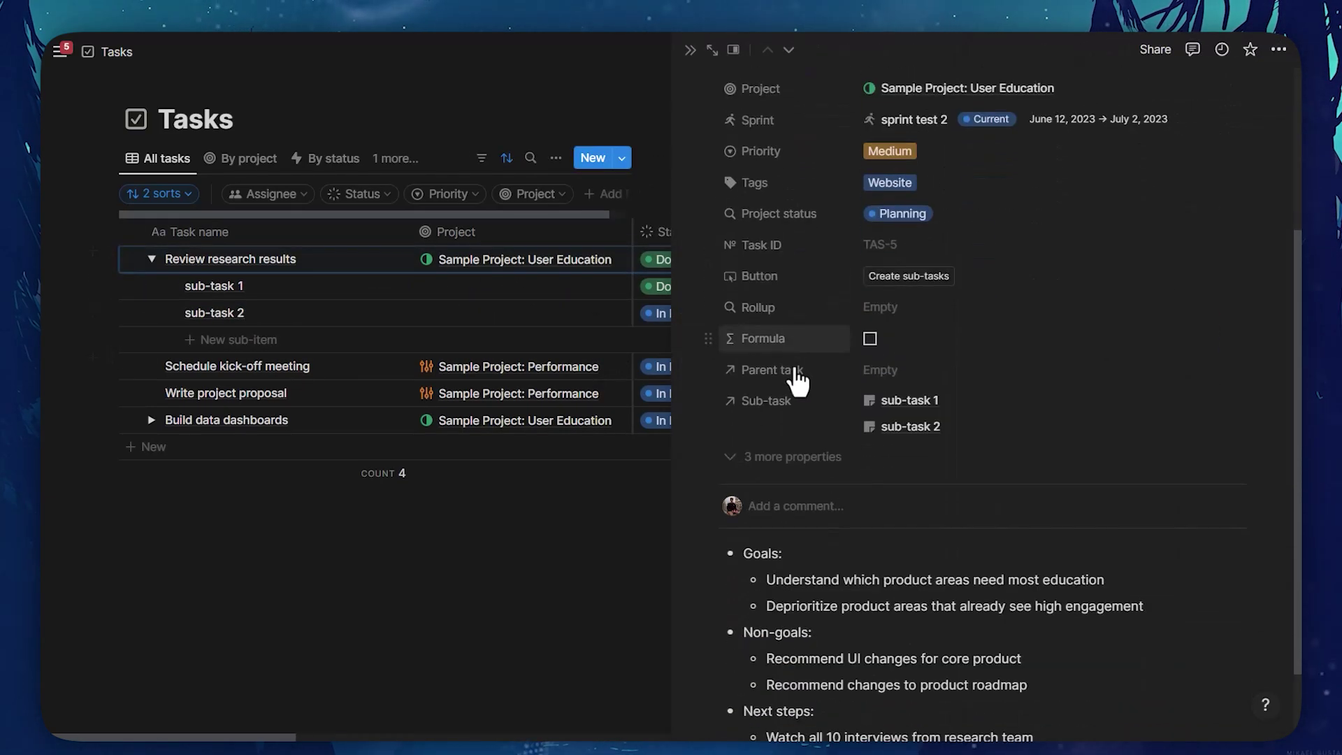
pyautogui.click(905, 401)
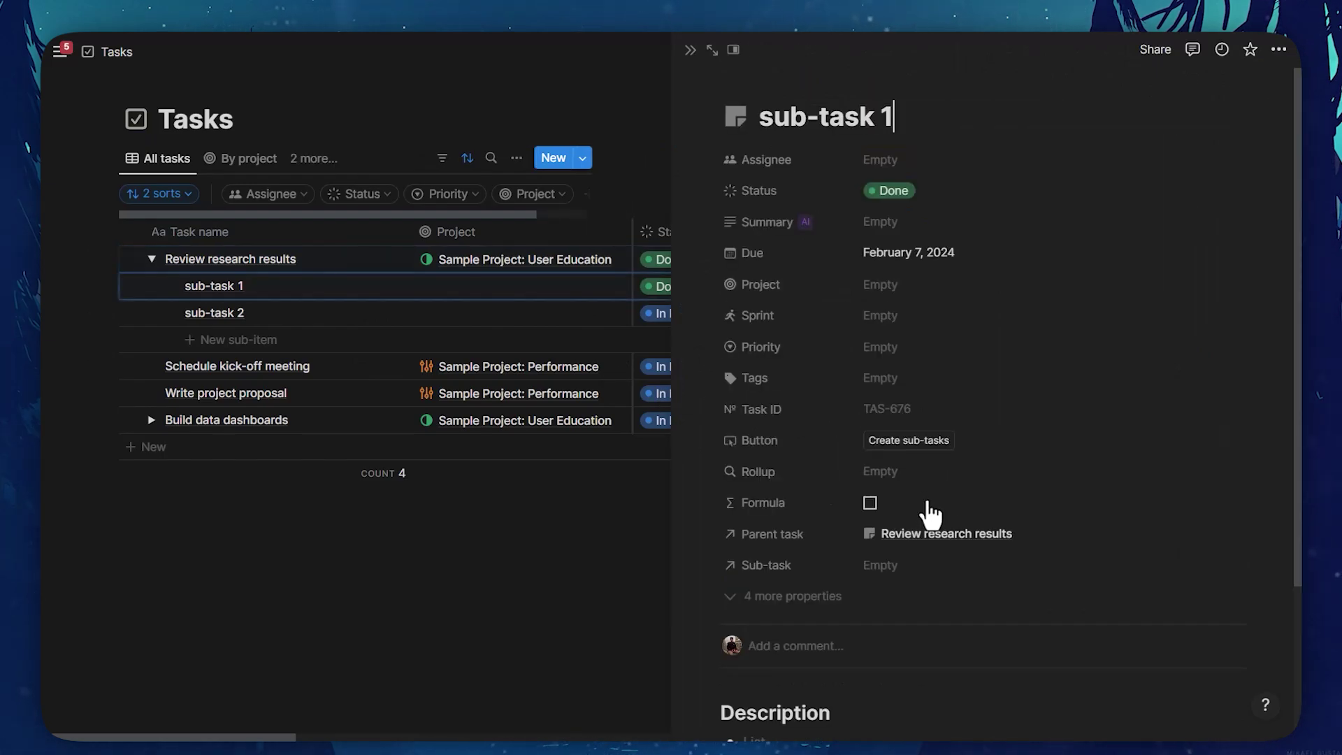
pyautogui.scroll(-2, 927, 514)
pyautogui.scroll(2, 923, 471)
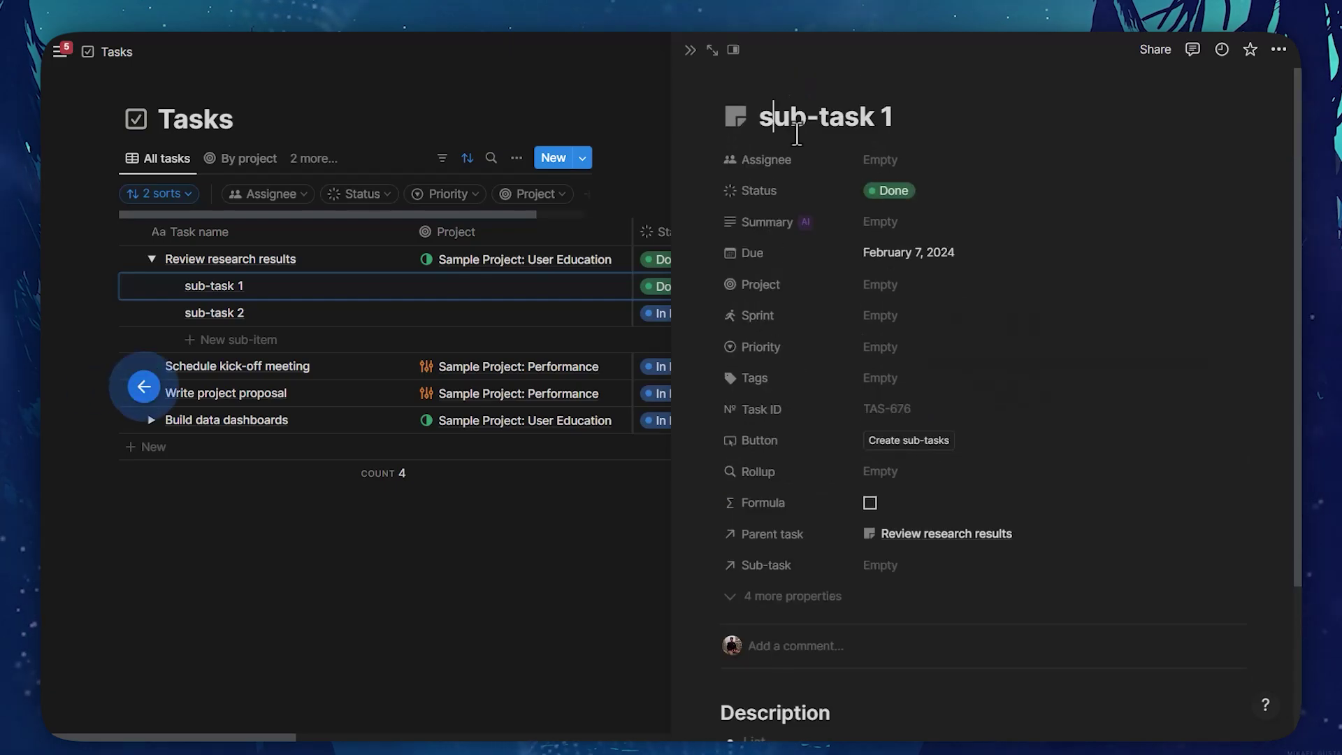
pyautogui.hotkey('ctrl', 'shift', 'k')
pyautogui.scroll(-3, 812, 381)
pyautogui.click(804, 404)
pyautogui.moveTo(809, 441)
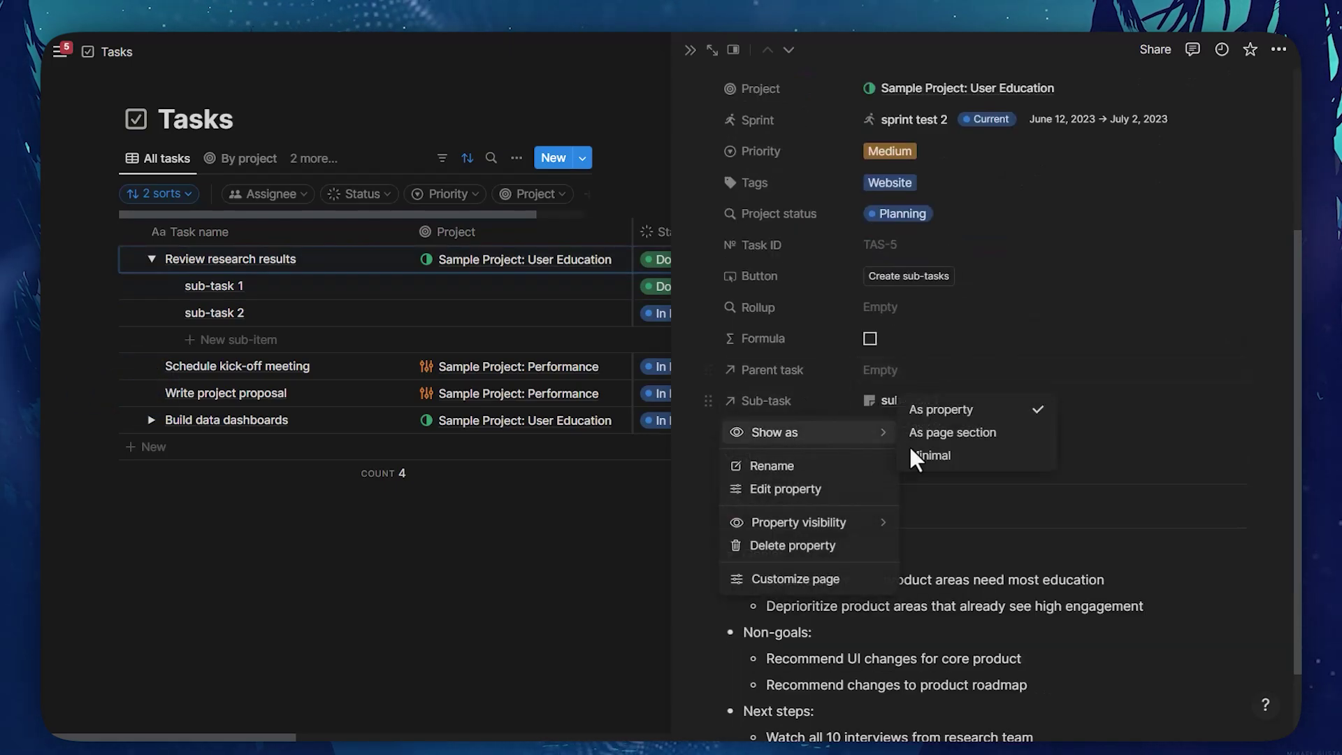
pyautogui.click(948, 433)
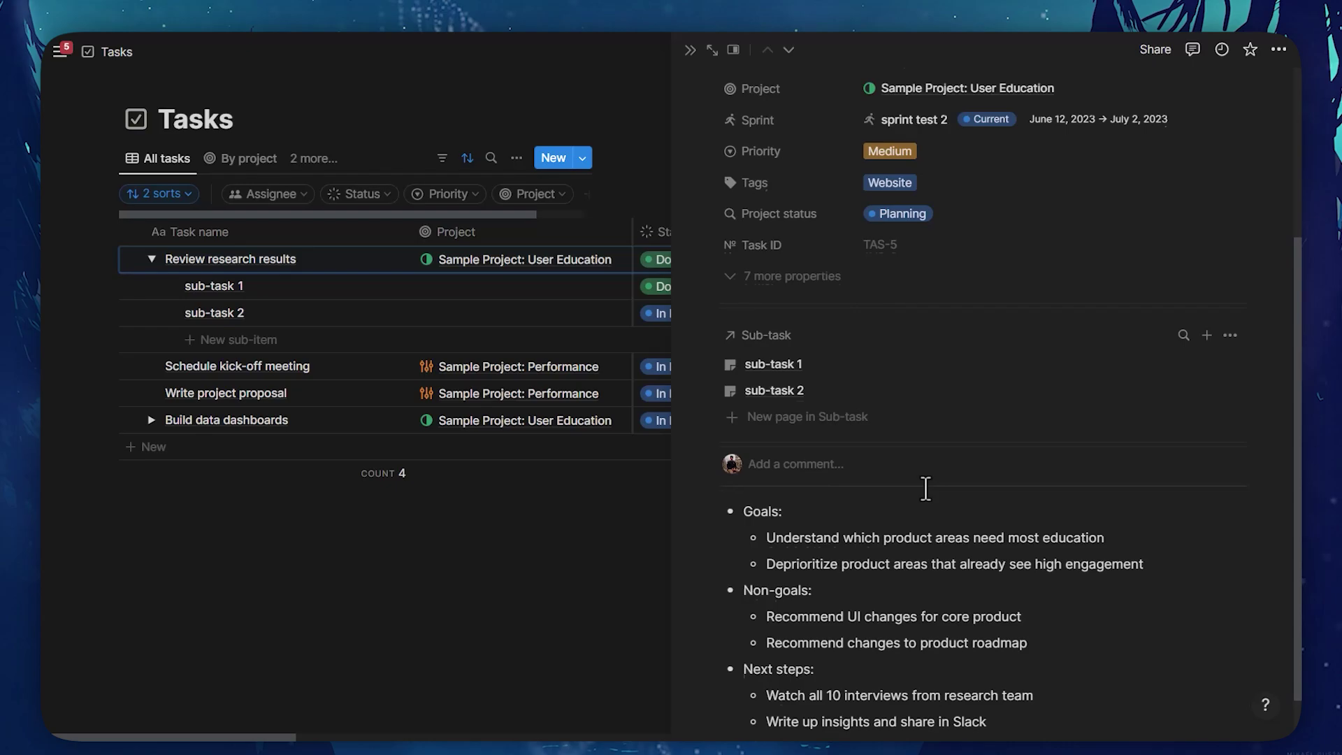
pyautogui.scroll(1, 902, 461)
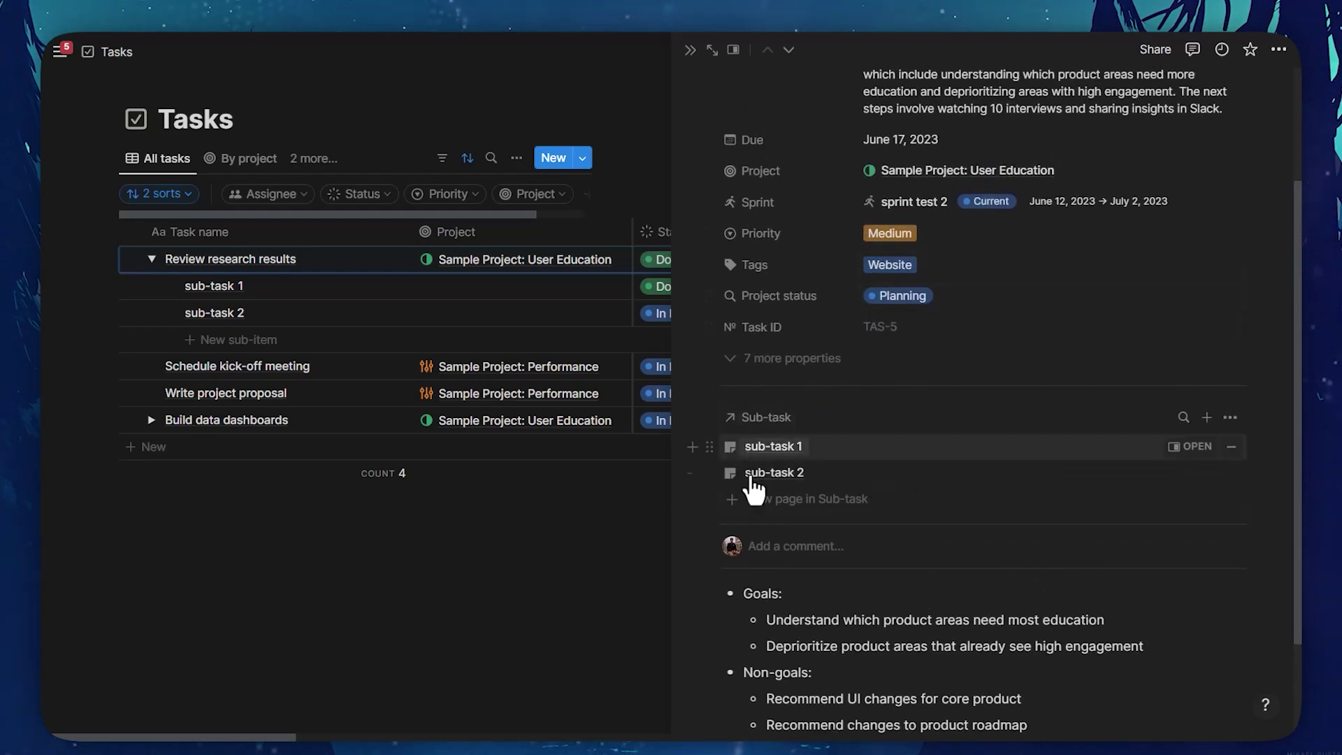
# - Show Assignee, Status and Due on each sub-task, then close the side peek
pyautogui.click(1230, 418)
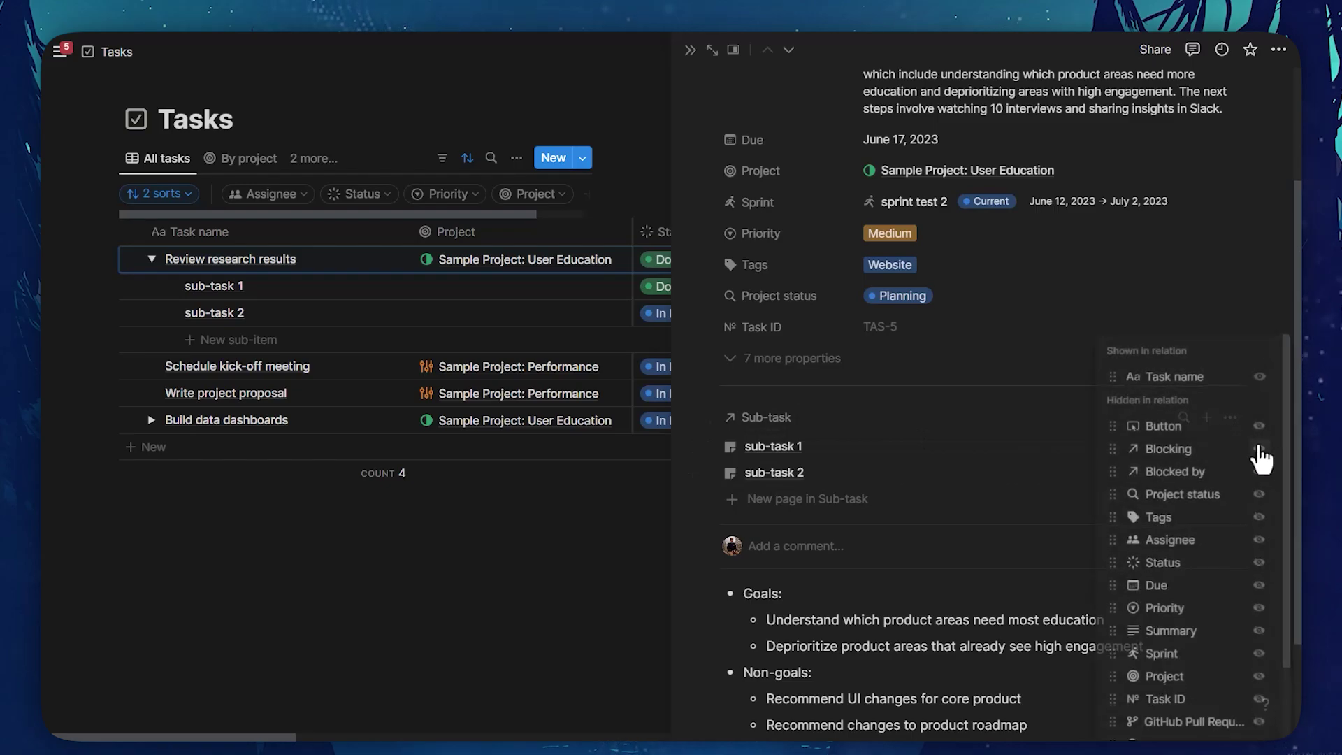
pyautogui.scroll(-2, 1266, 465)
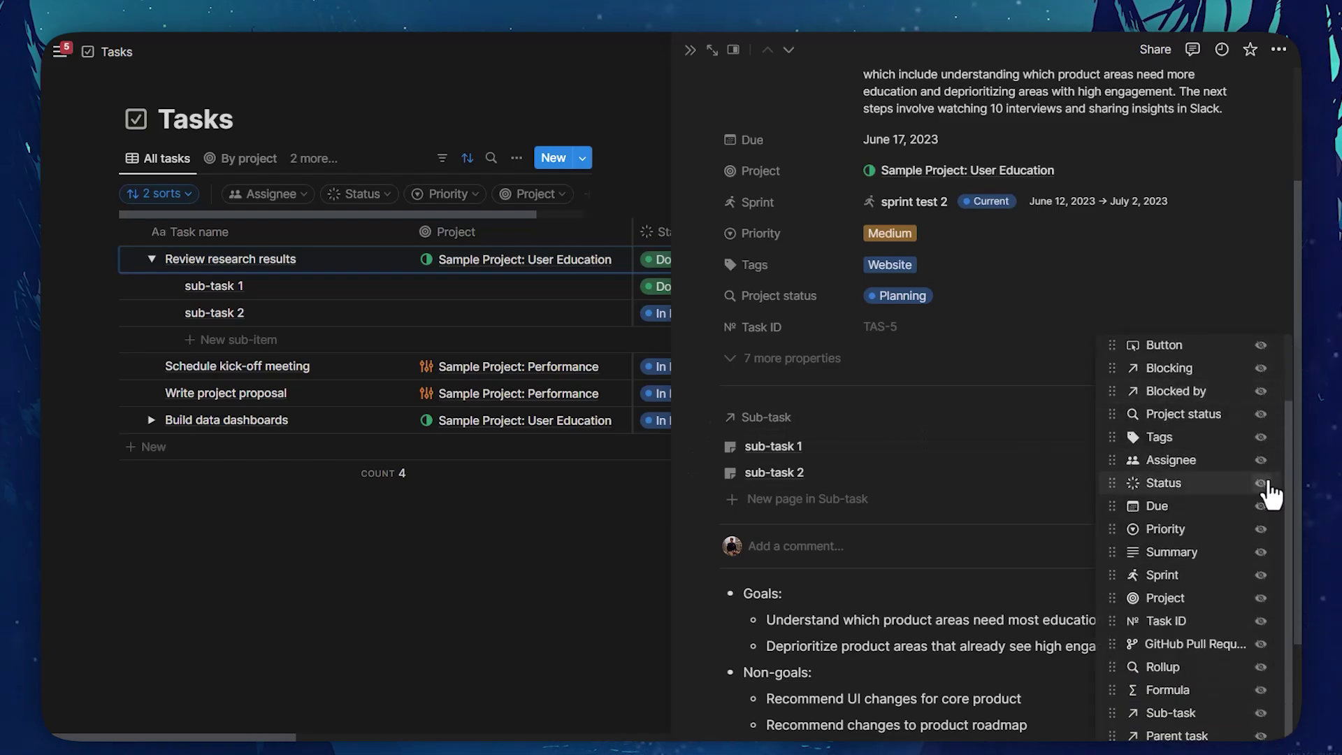
pyautogui.click(1262, 460)
pyautogui.click(1263, 516)
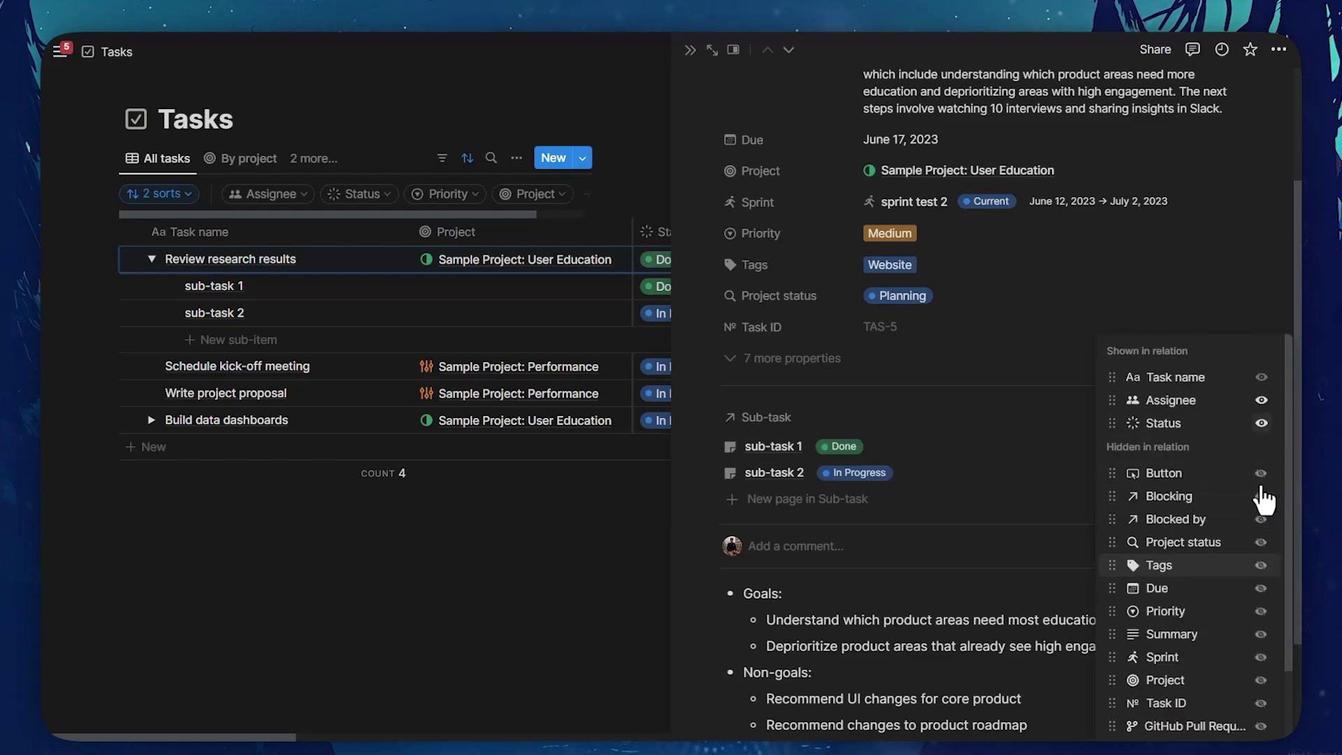
pyautogui.click(1261, 588)
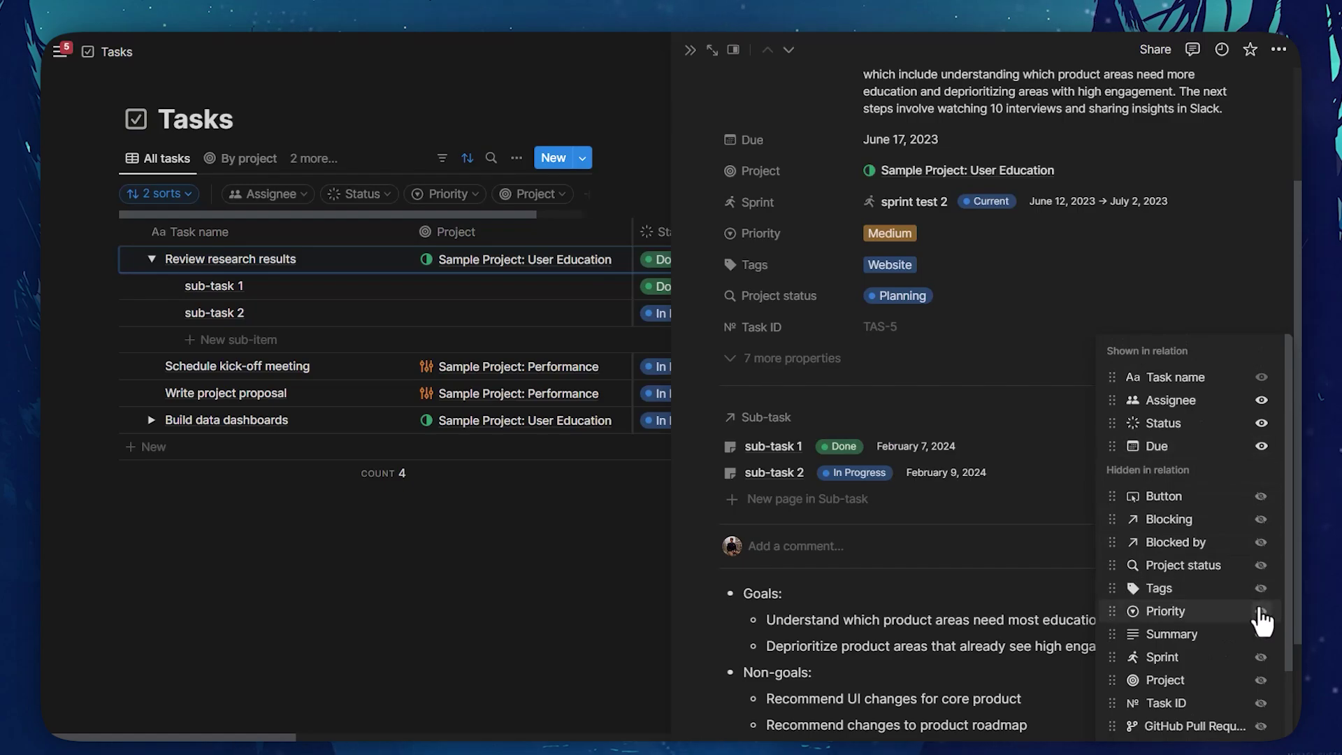
pyautogui.click(1262, 612)
pyautogui.click(964, 419)
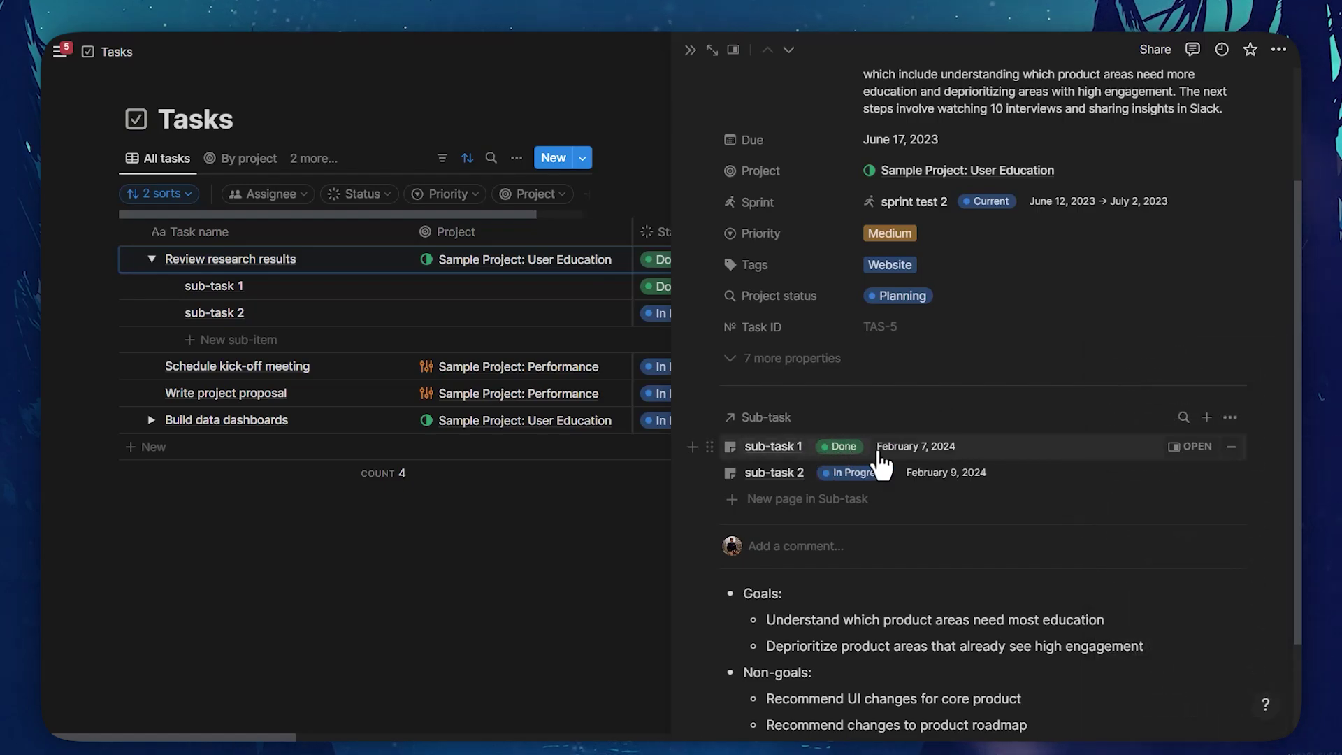
pyautogui.click(1184, 417)
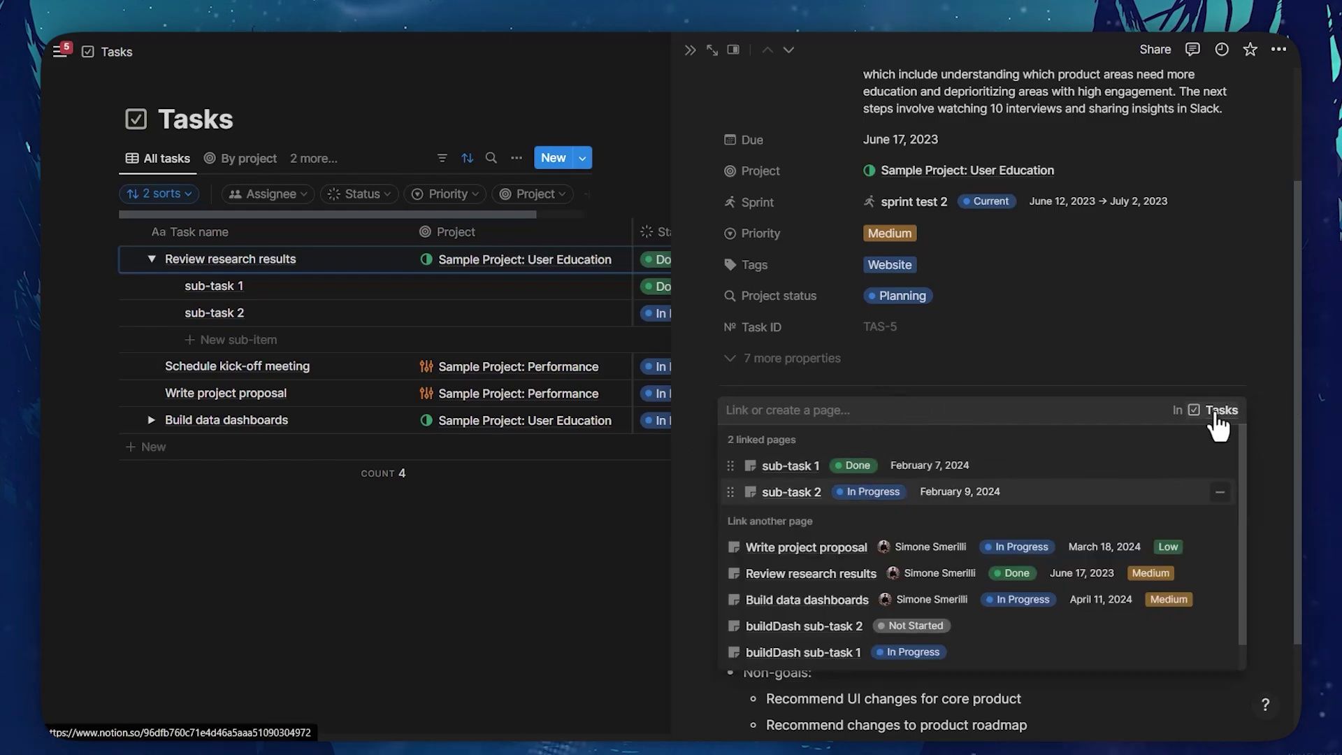
pyautogui.press('Escape')
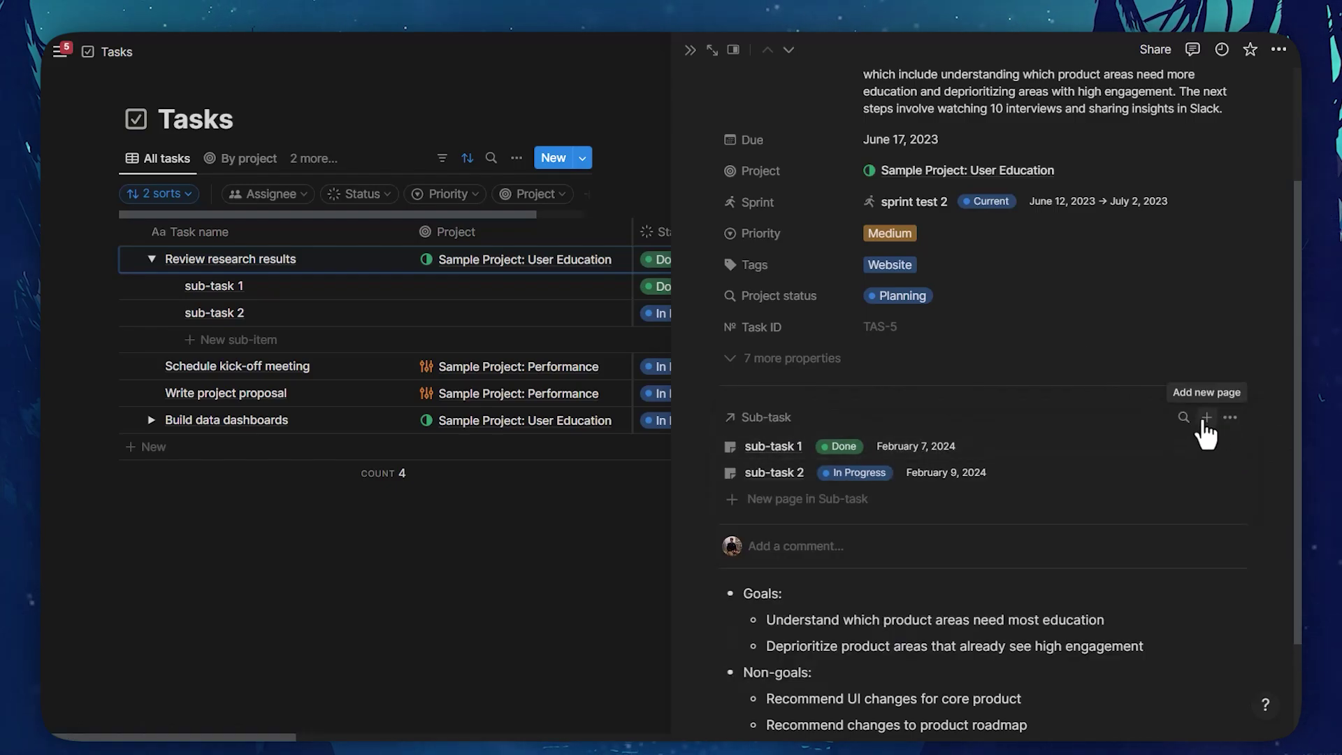
pyautogui.scroll(3, 816, 351)
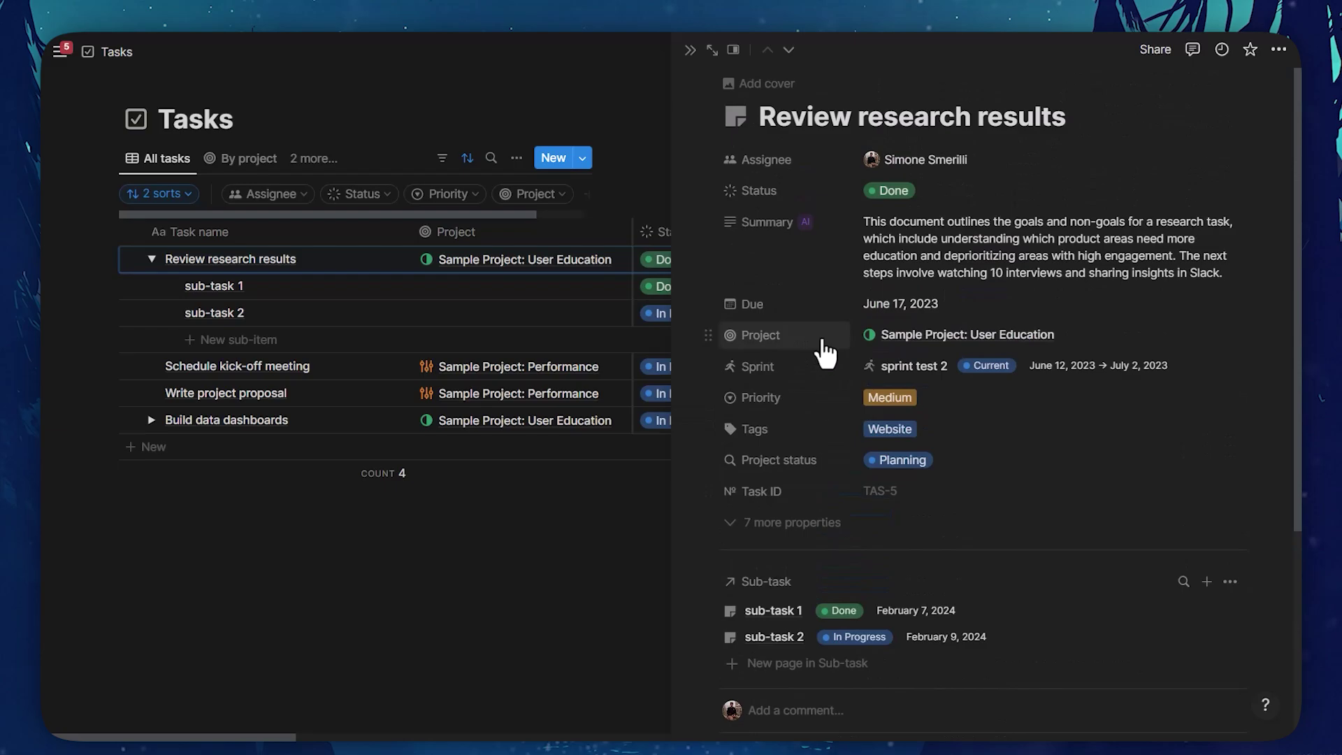
pyautogui.press('Escape')
# - Check the sub-task Show as options, then collapse Review research results to its toggle
pyautogui.click(1147, 159)
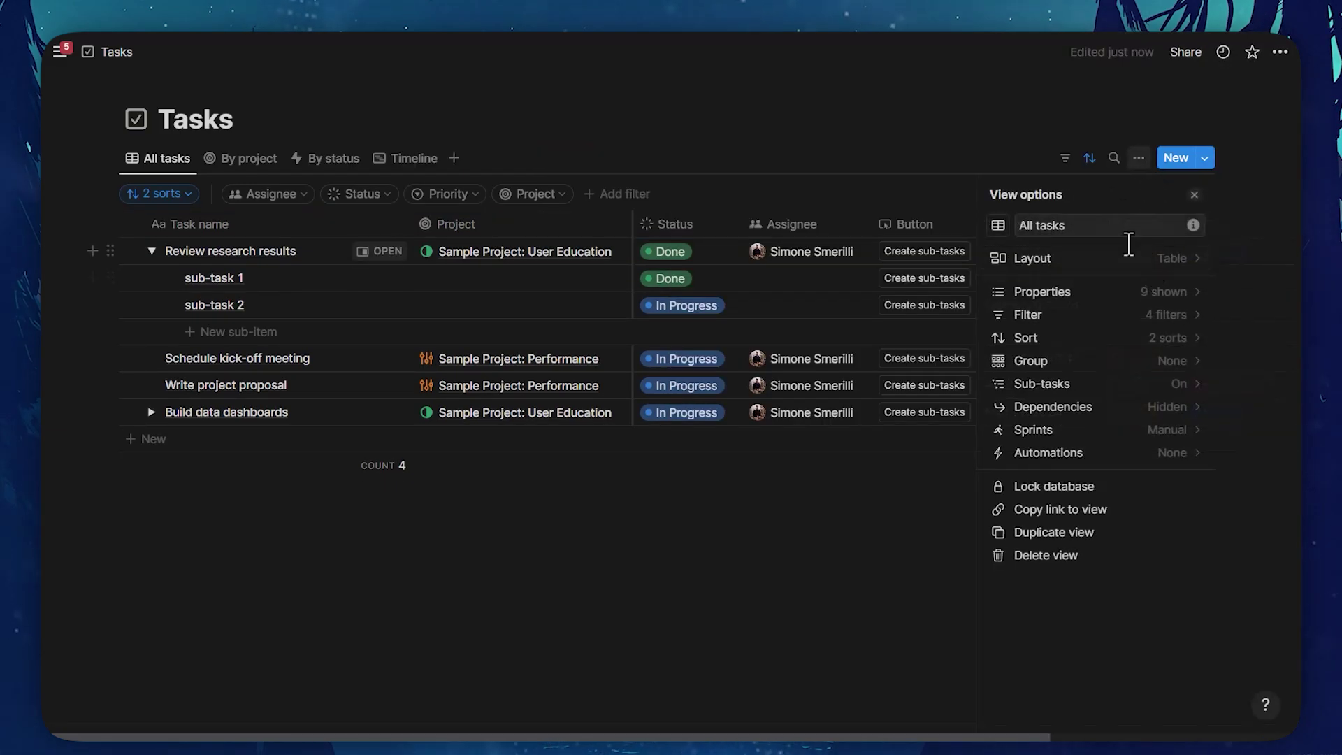
pyautogui.click(1112, 386)
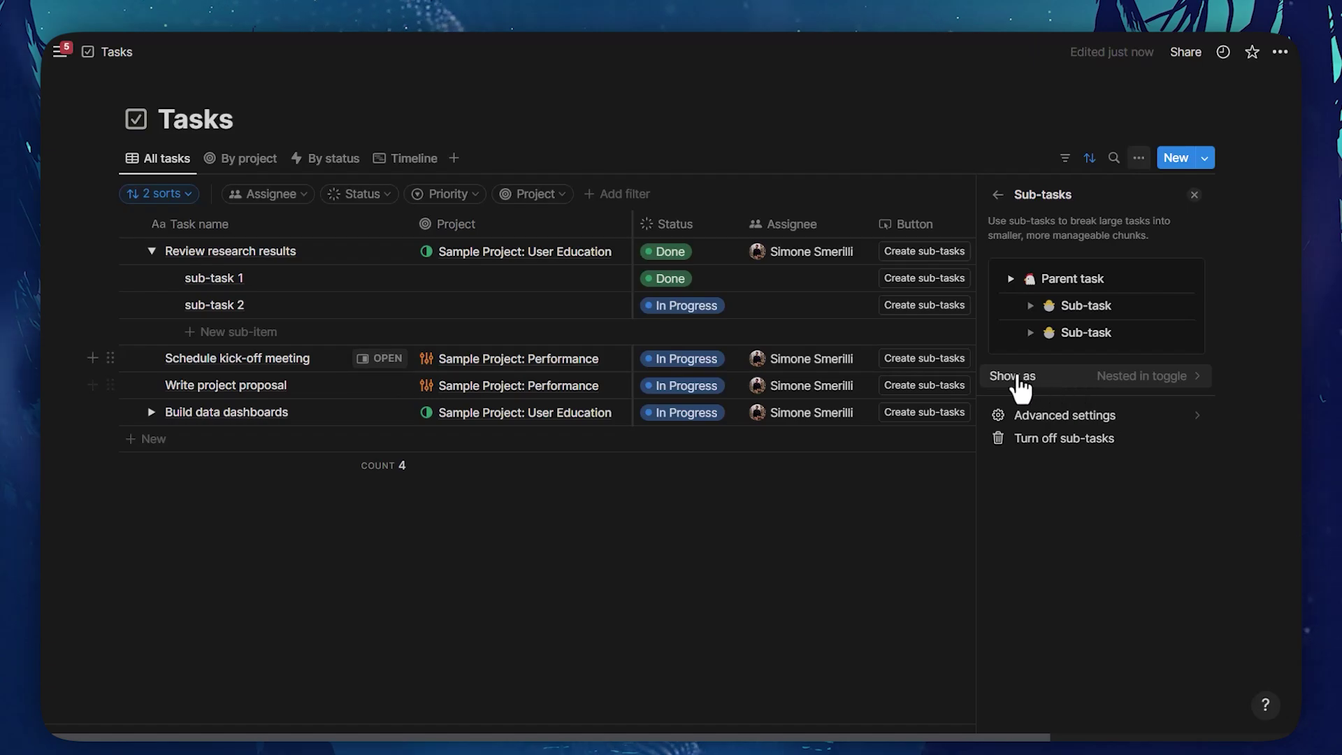
pyautogui.click(1083, 388)
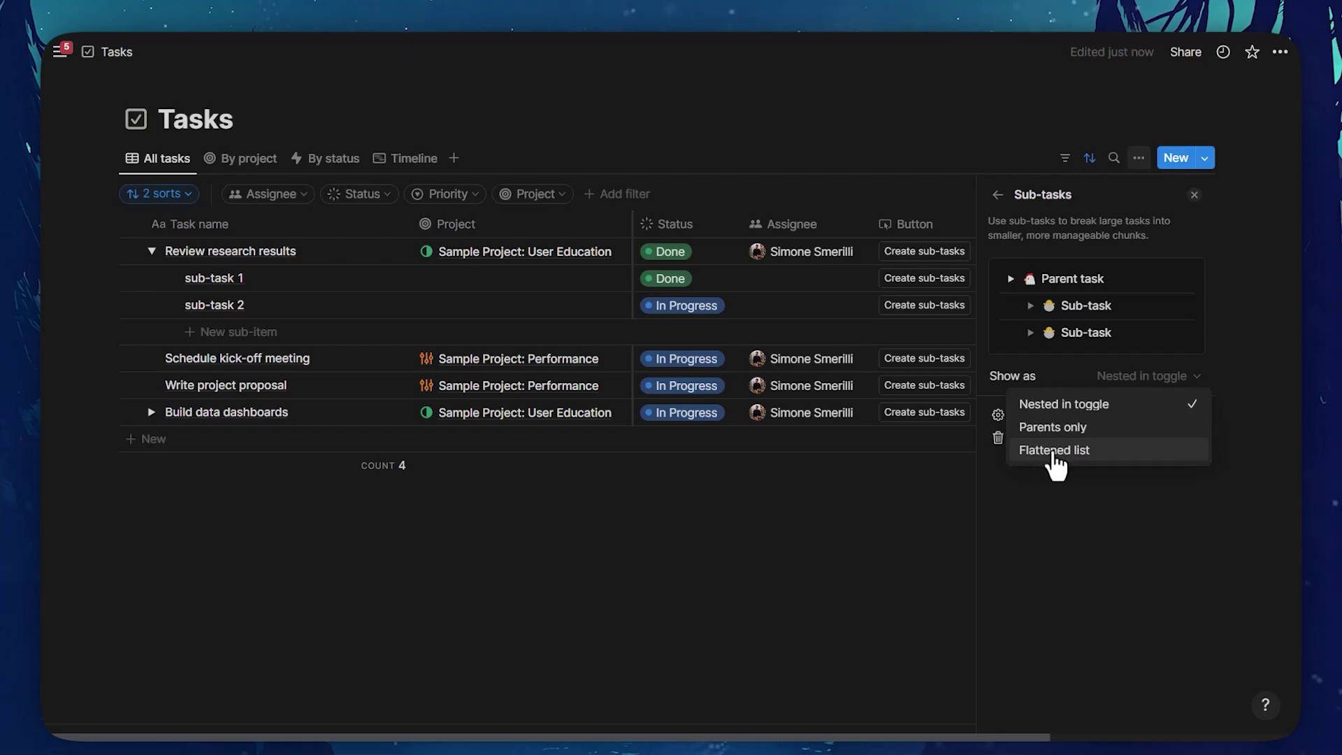
pyautogui.click(151, 251)
pyautogui.click(151, 251)
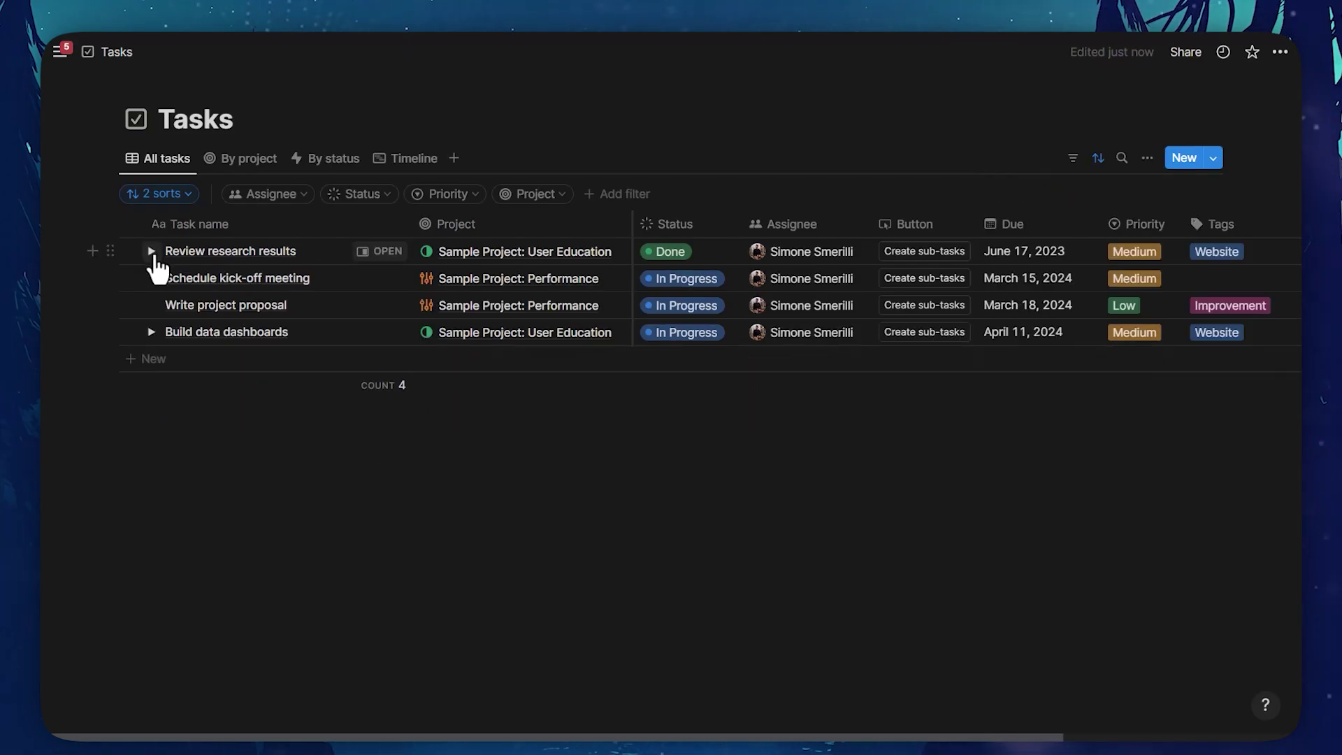
# - Switch sub-task display to Parents only and peek at Review research results to check it
pyautogui.click(151, 252)
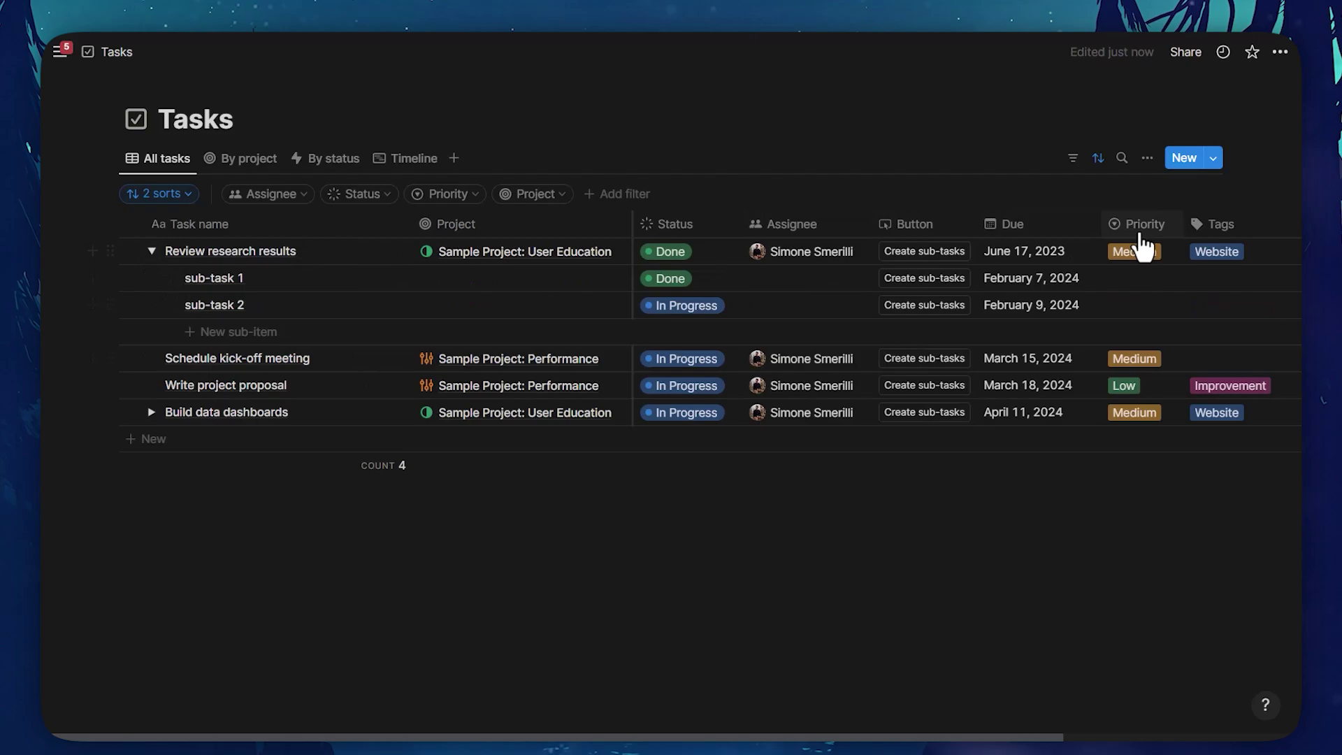
pyautogui.click(1147, 158)
pyautogui.click(1086, 387)
pyautogui.click(1094, 377)
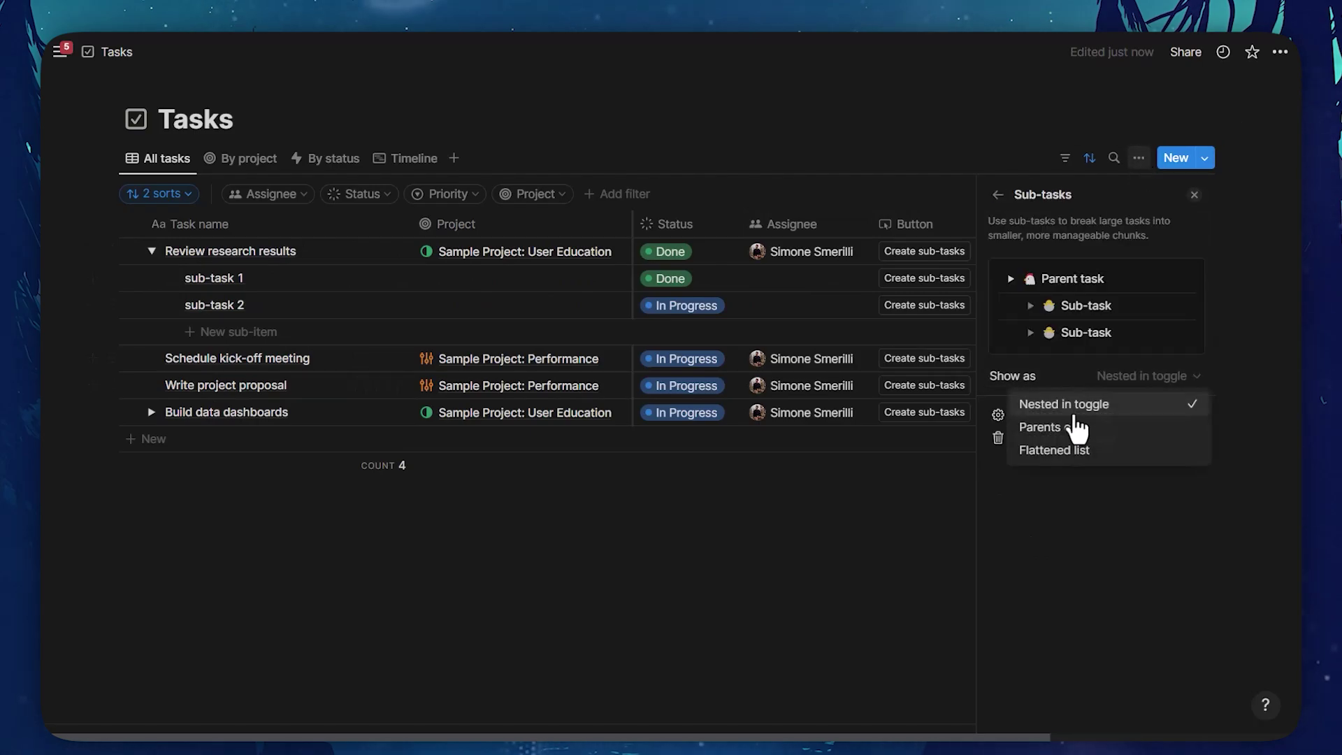
pyautogui.click(1070, 429)
pyautogui.press('Escape')
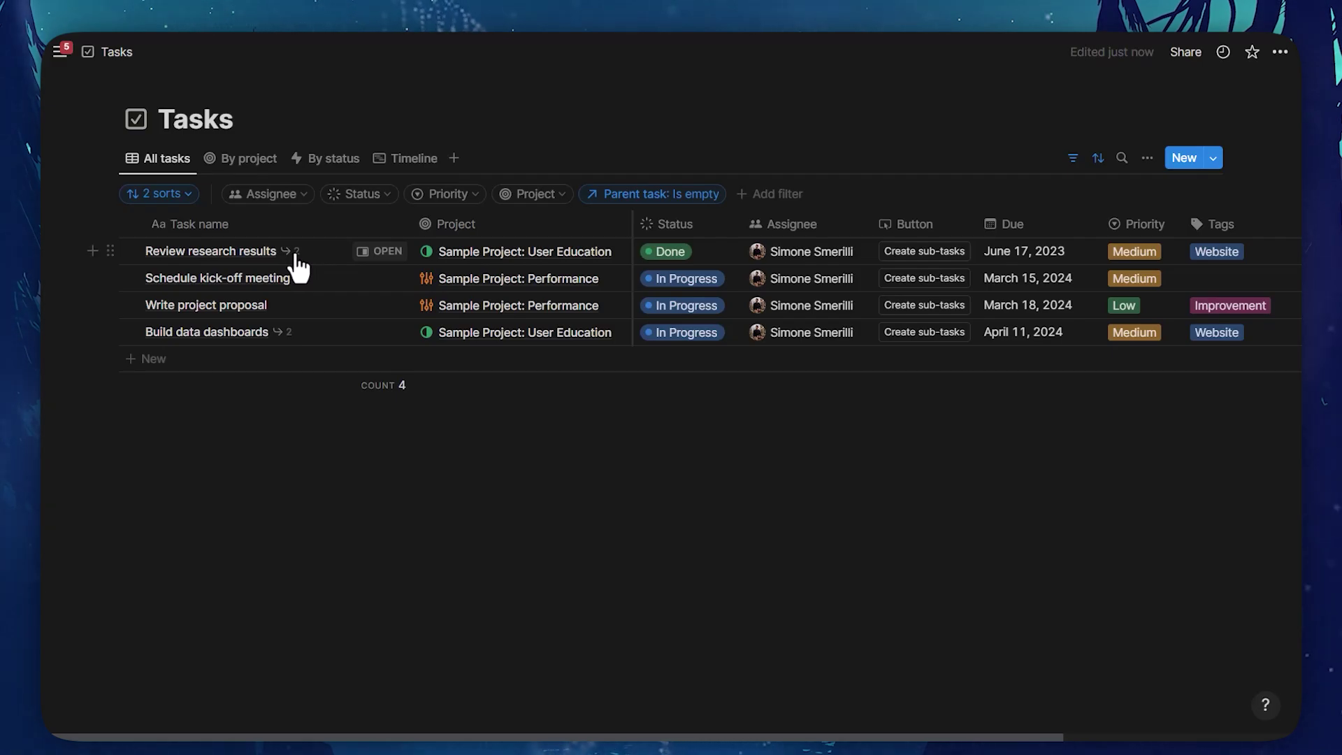
pyautogui.click(380, 251)
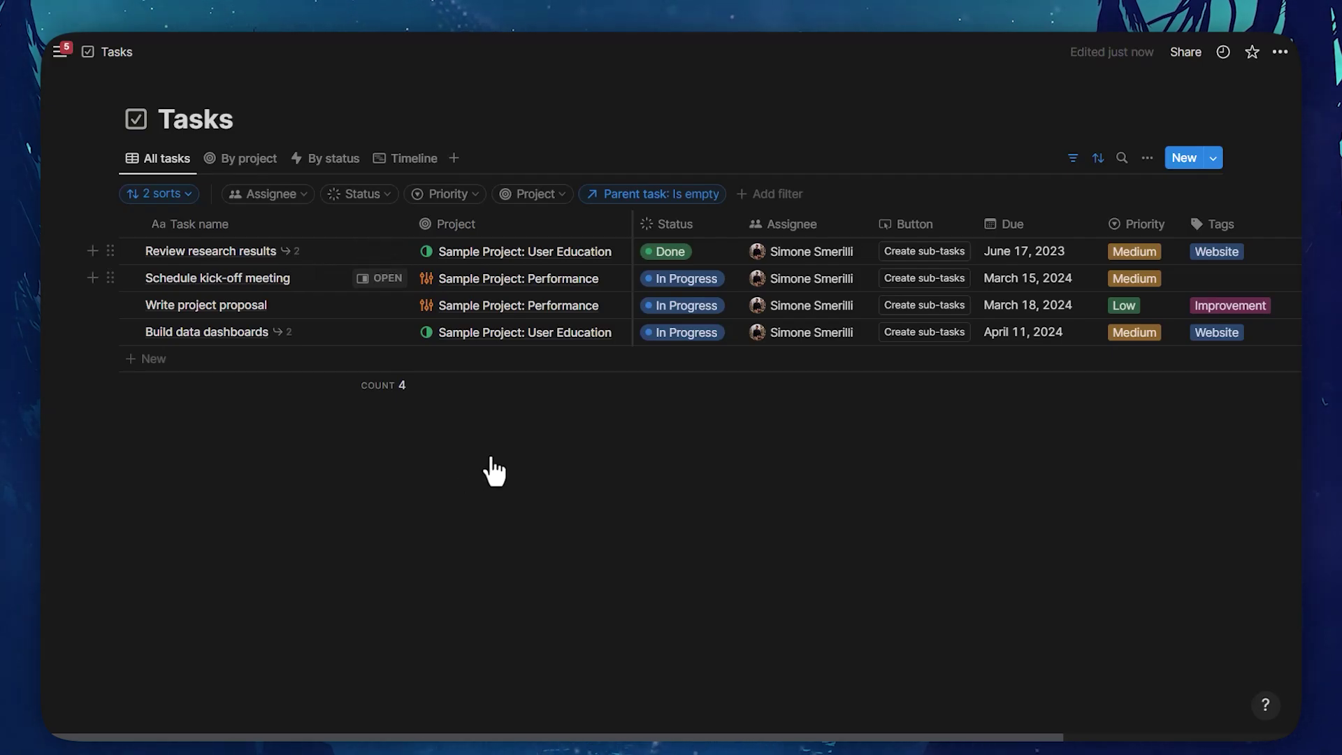
pyautogui.scroll(-4, 788, 313)
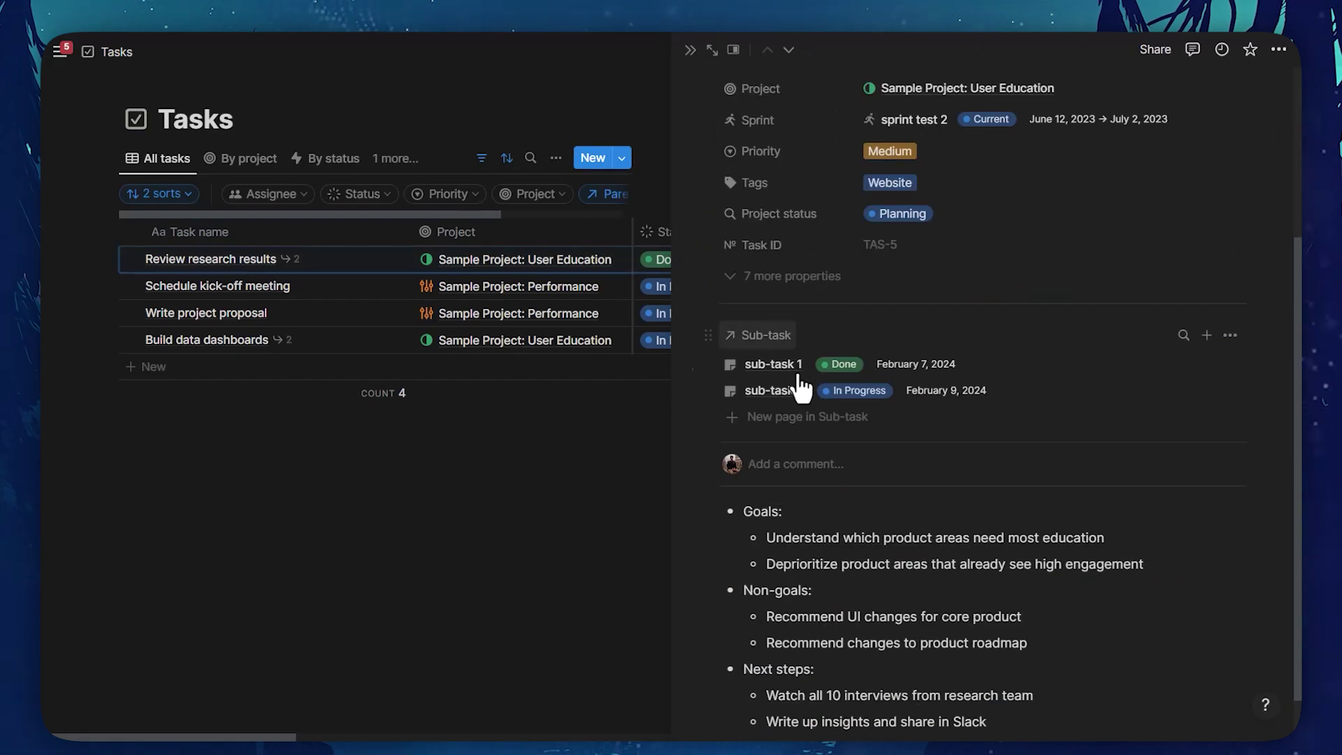
pyautogui.click(688, 50)
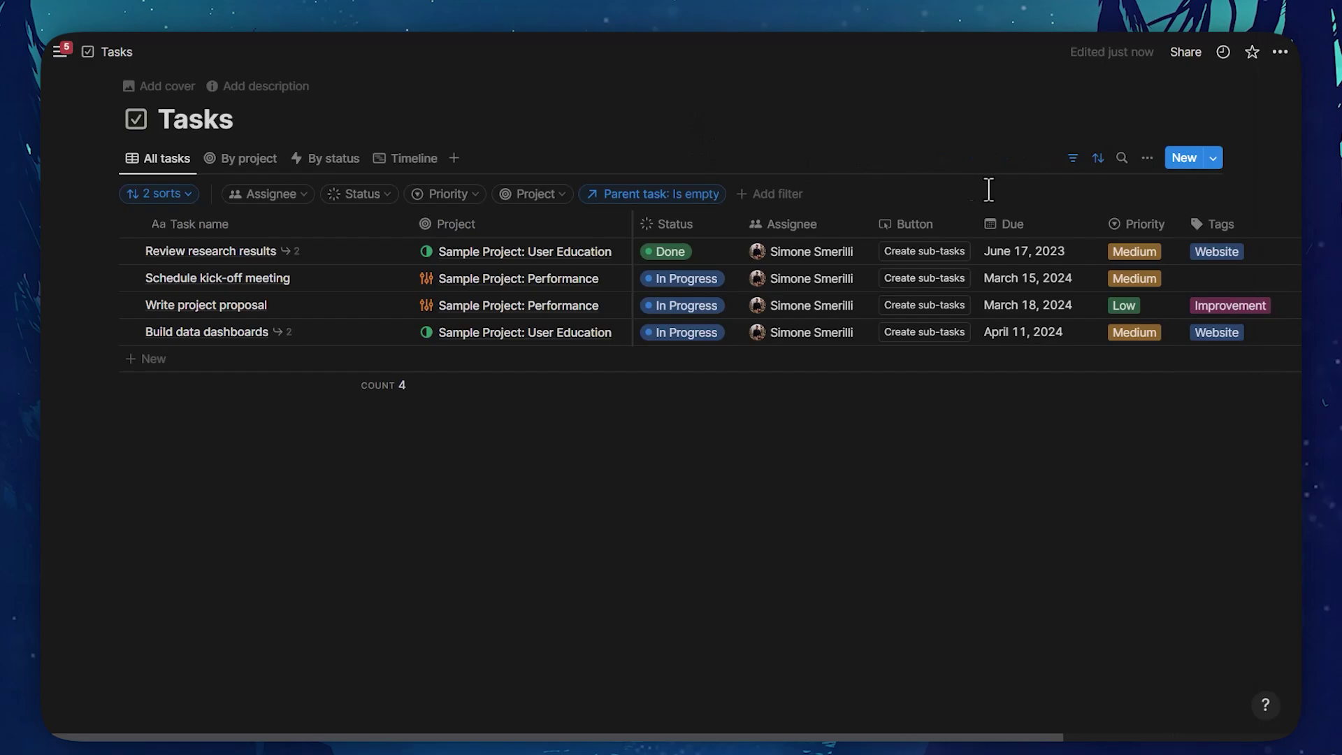
# - Change the sub-task Show as mode to Flattened list
pyautogui.click(1092, 372)
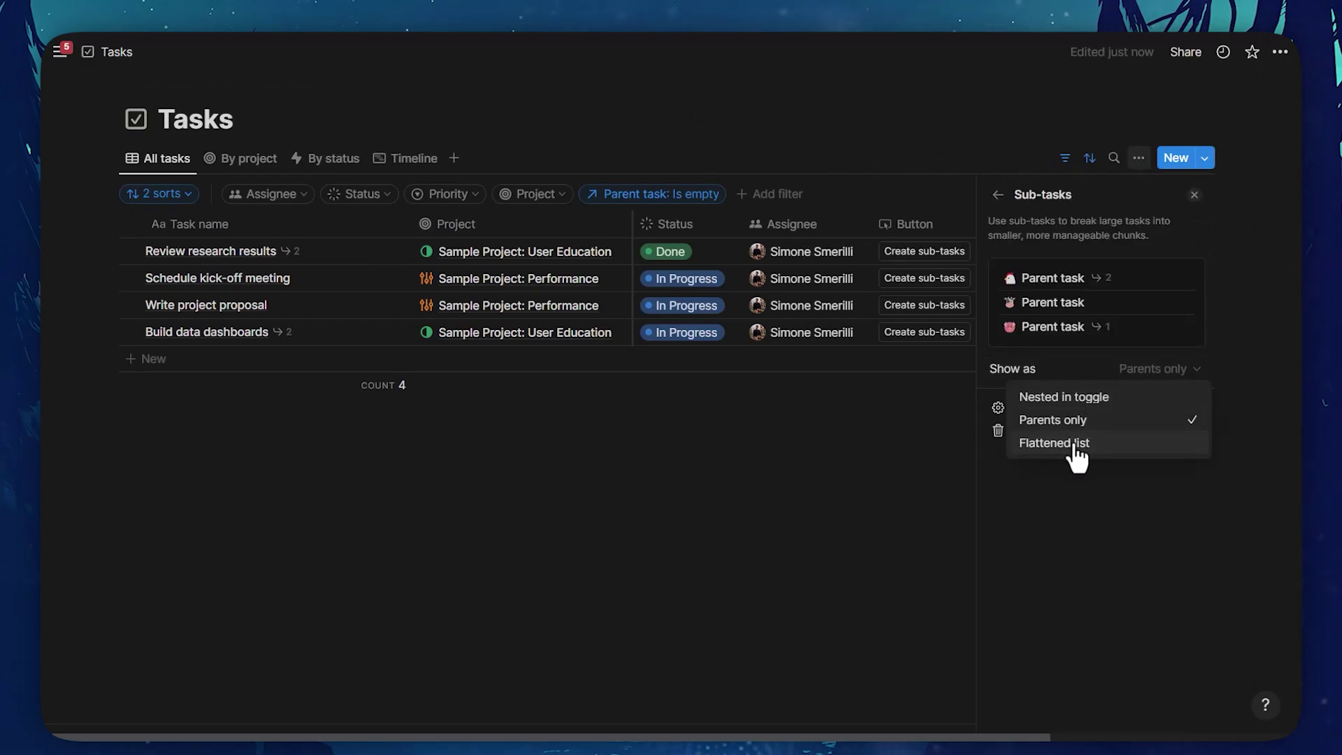
pyautogui.click(1074, 448)
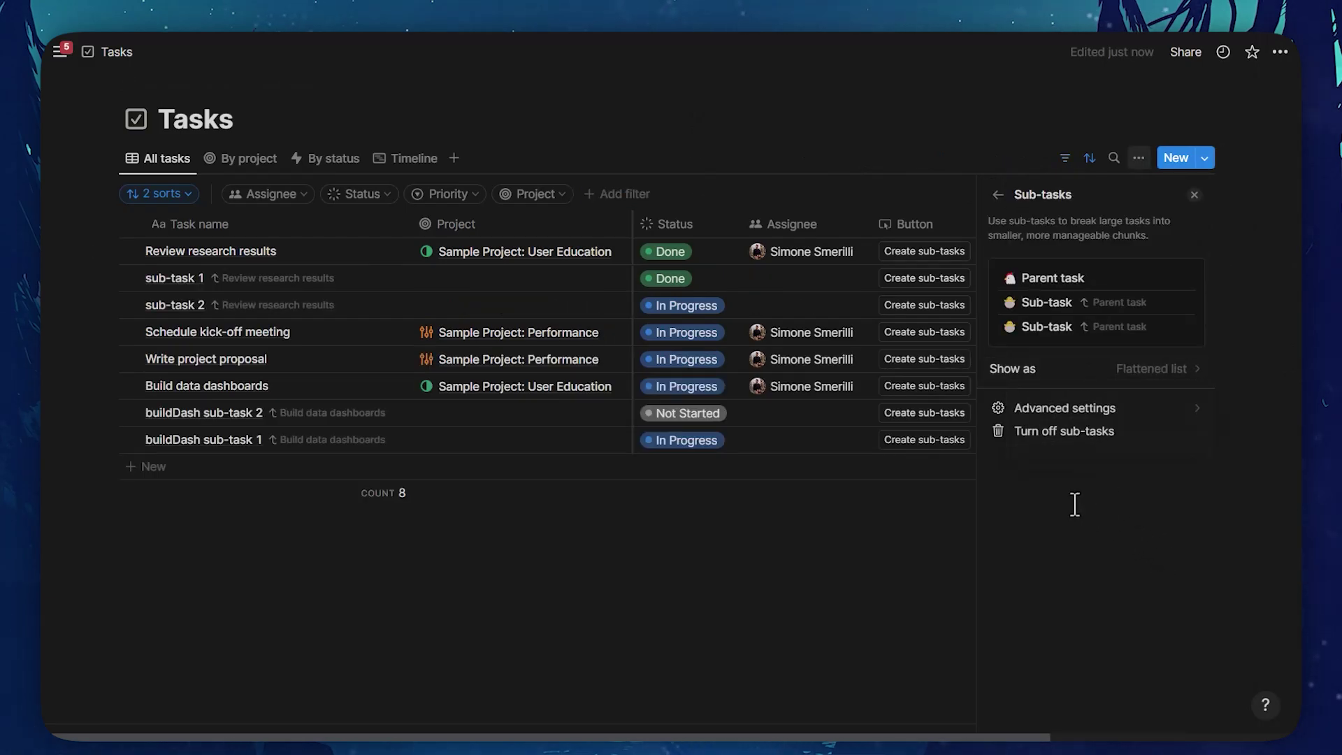
pyautogui.click(765, 166)
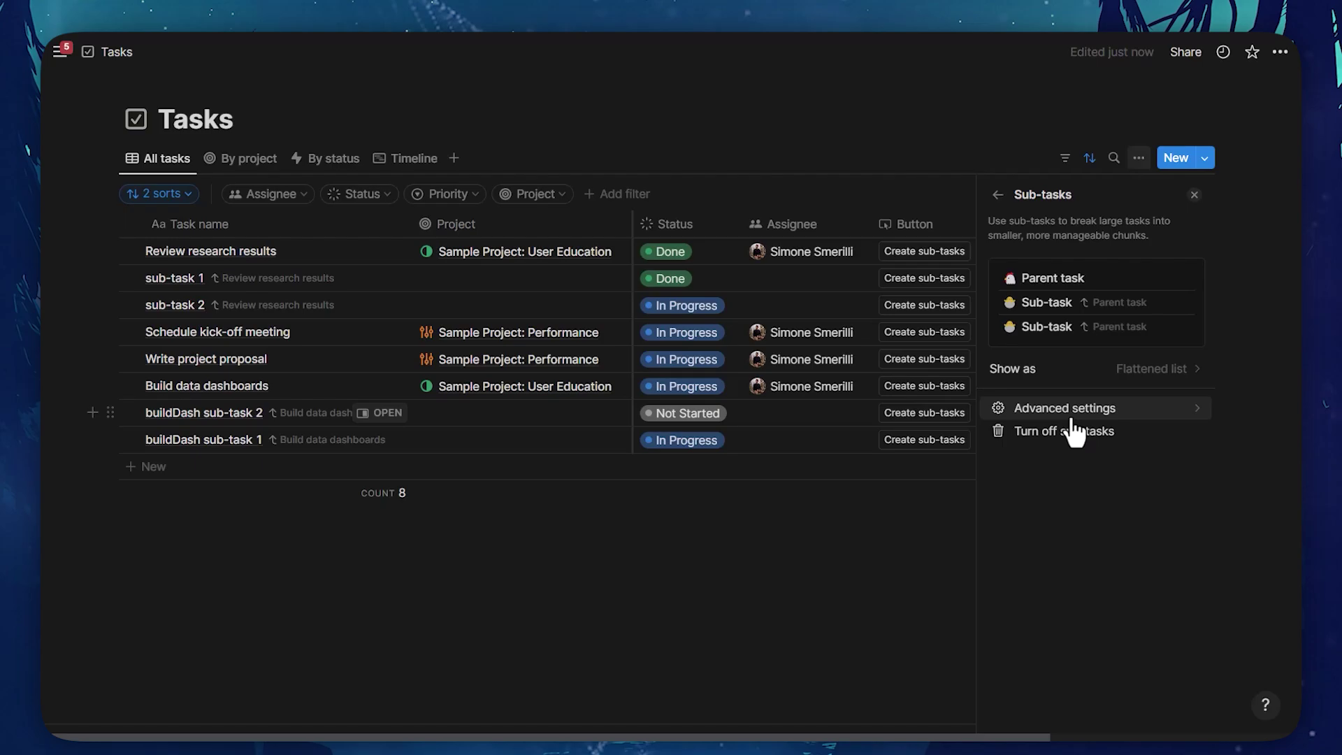
pyautogui.click(1066, 411)
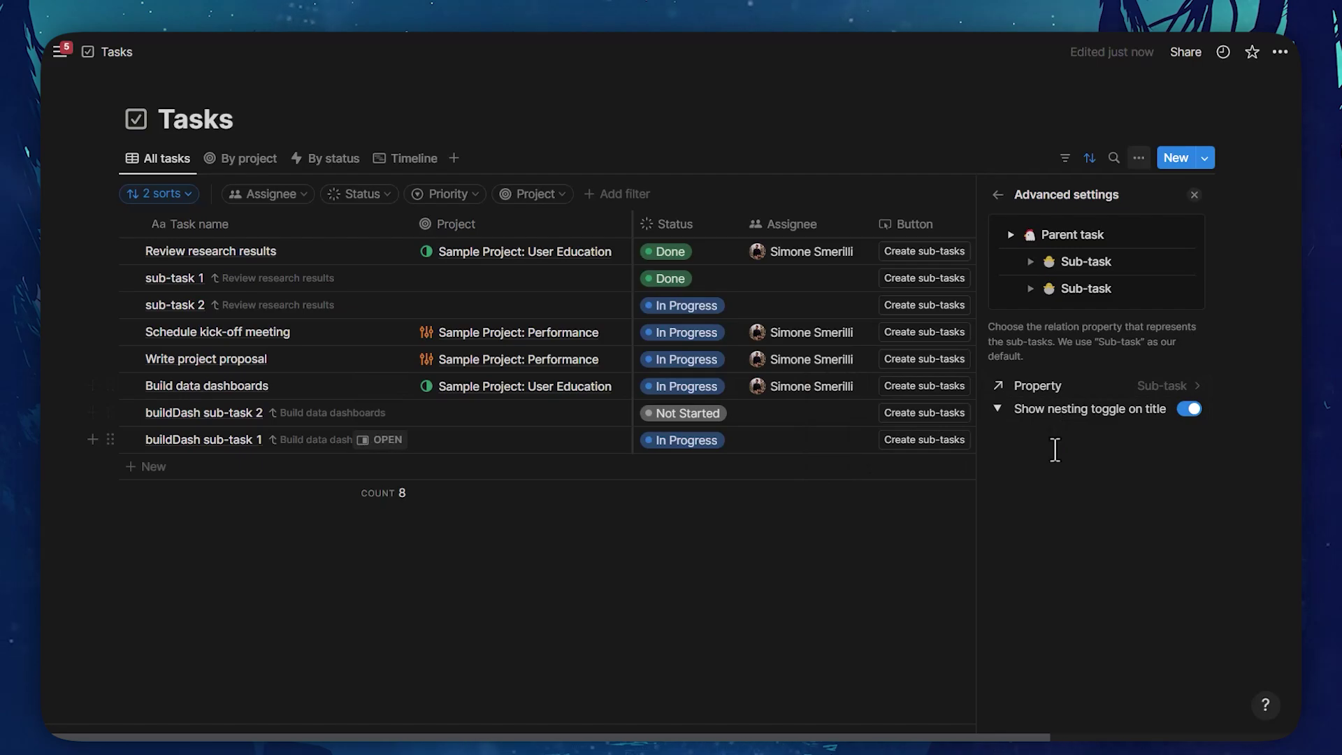
pyautogui.moveTo(998, 412)
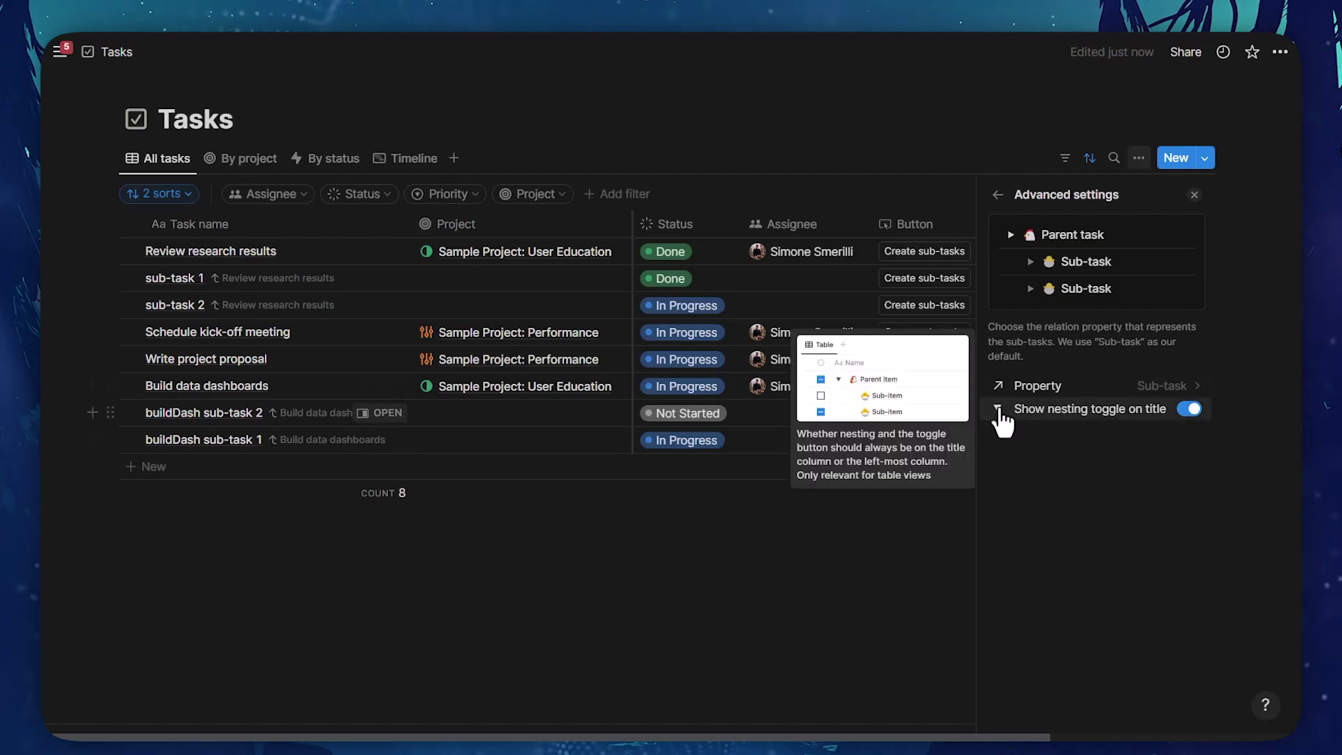
pyautogui.click(1070, 420)
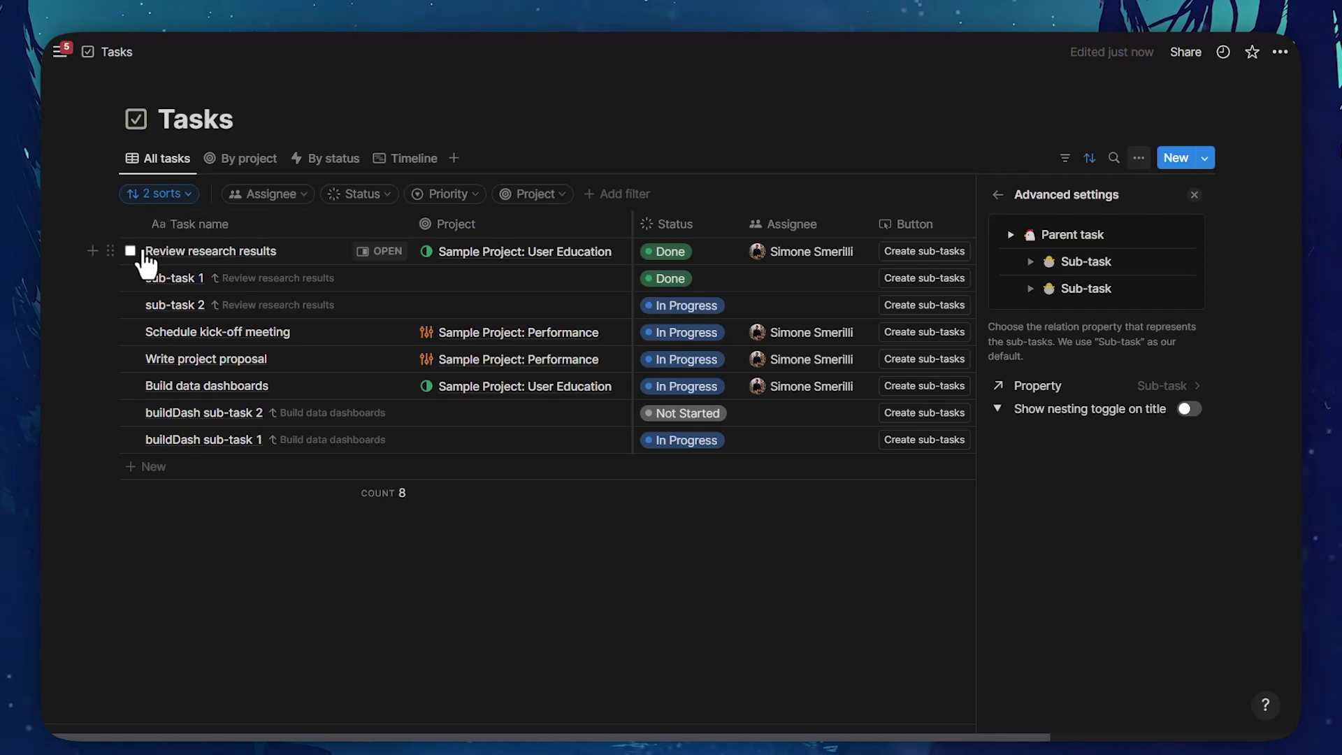
pyautogui.click(1007, 416)
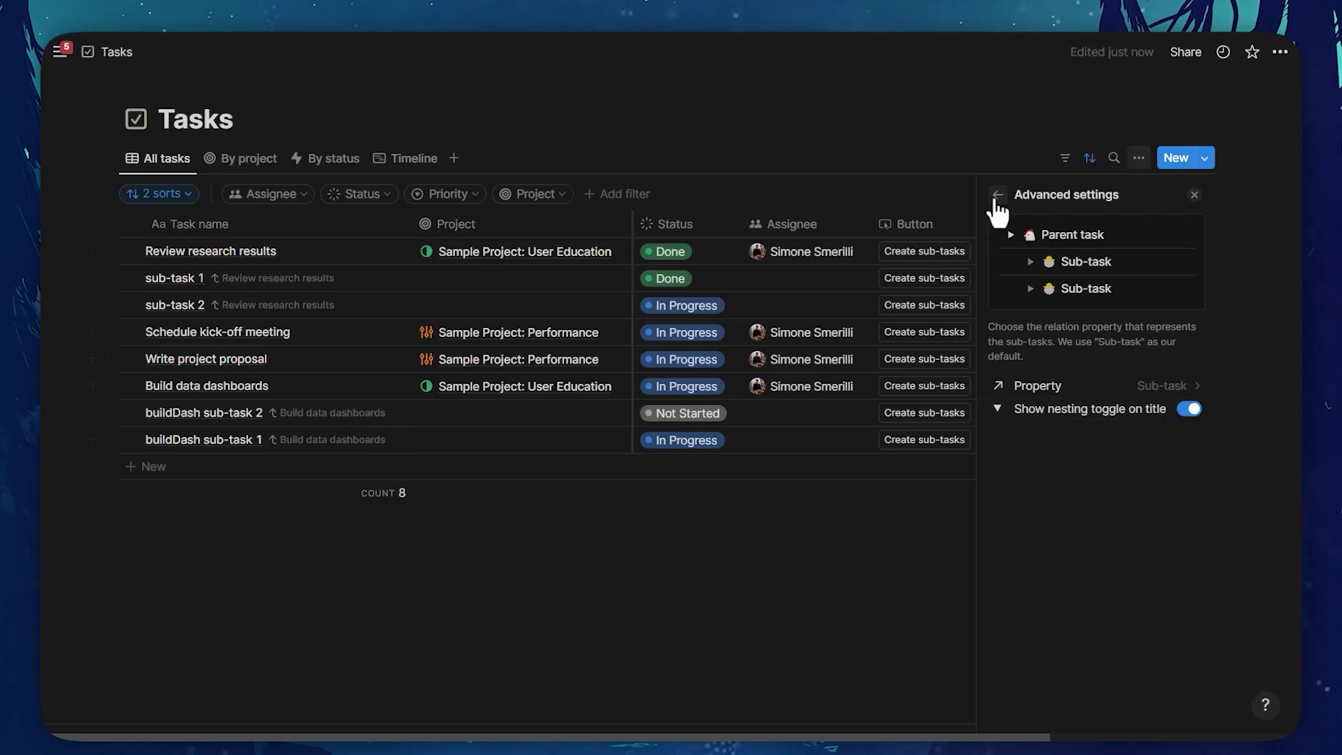
pyautogui.click(997, 197)
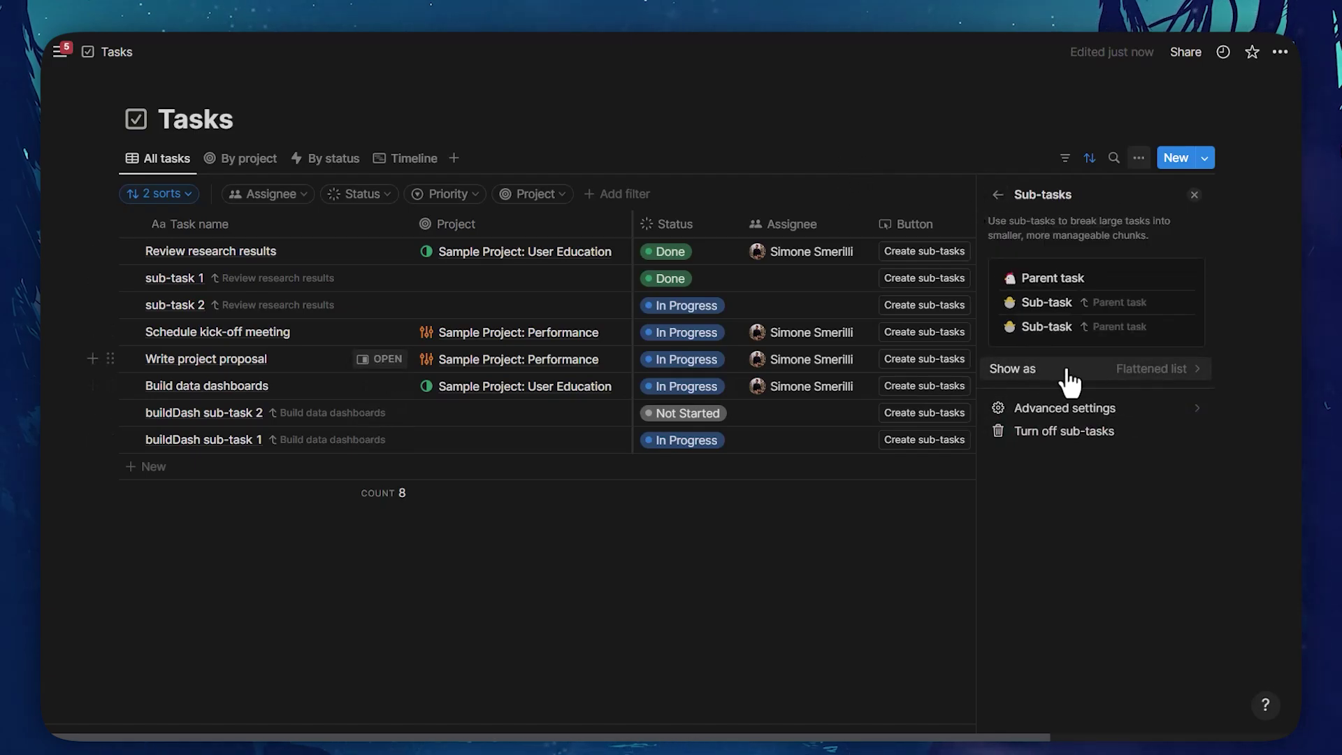
# - Review Advanced settings and cancel Turn off sub-tasks, then close View options
pyautogui.click(997, 409)
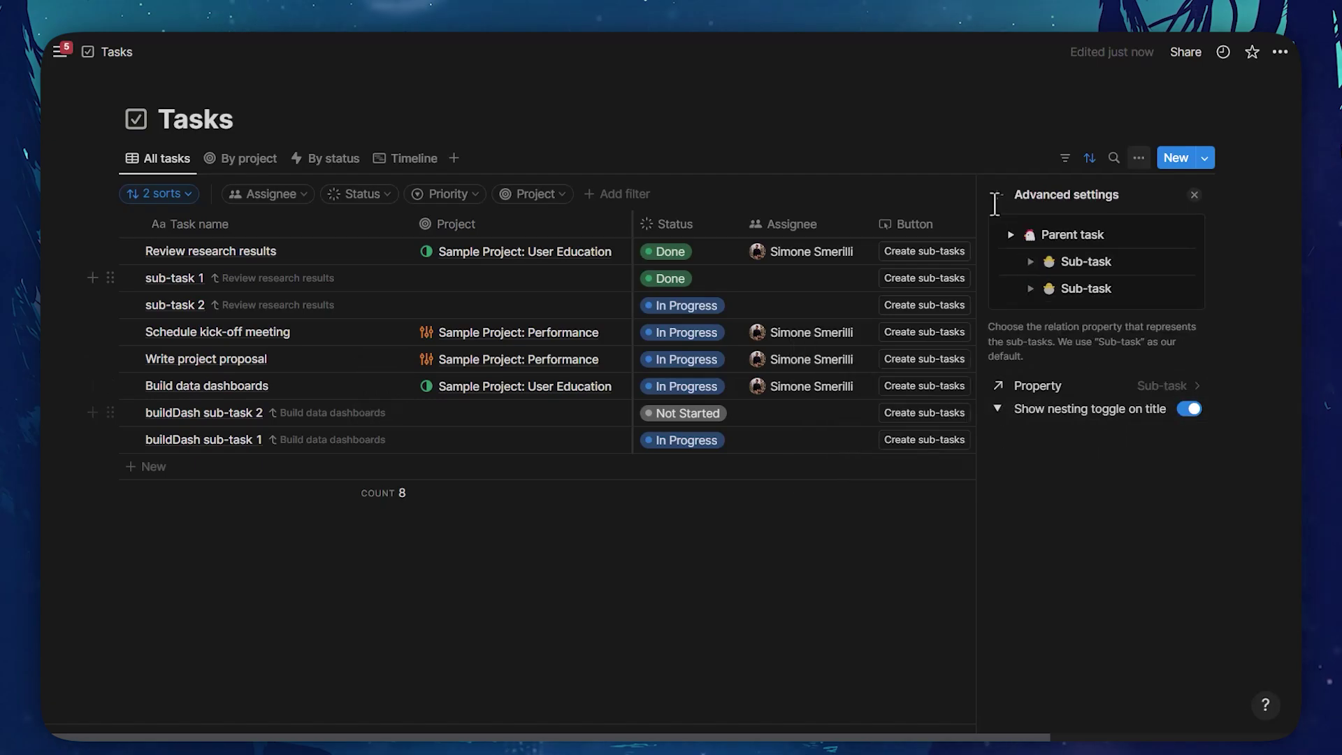
pyautogui.click(995, 199)
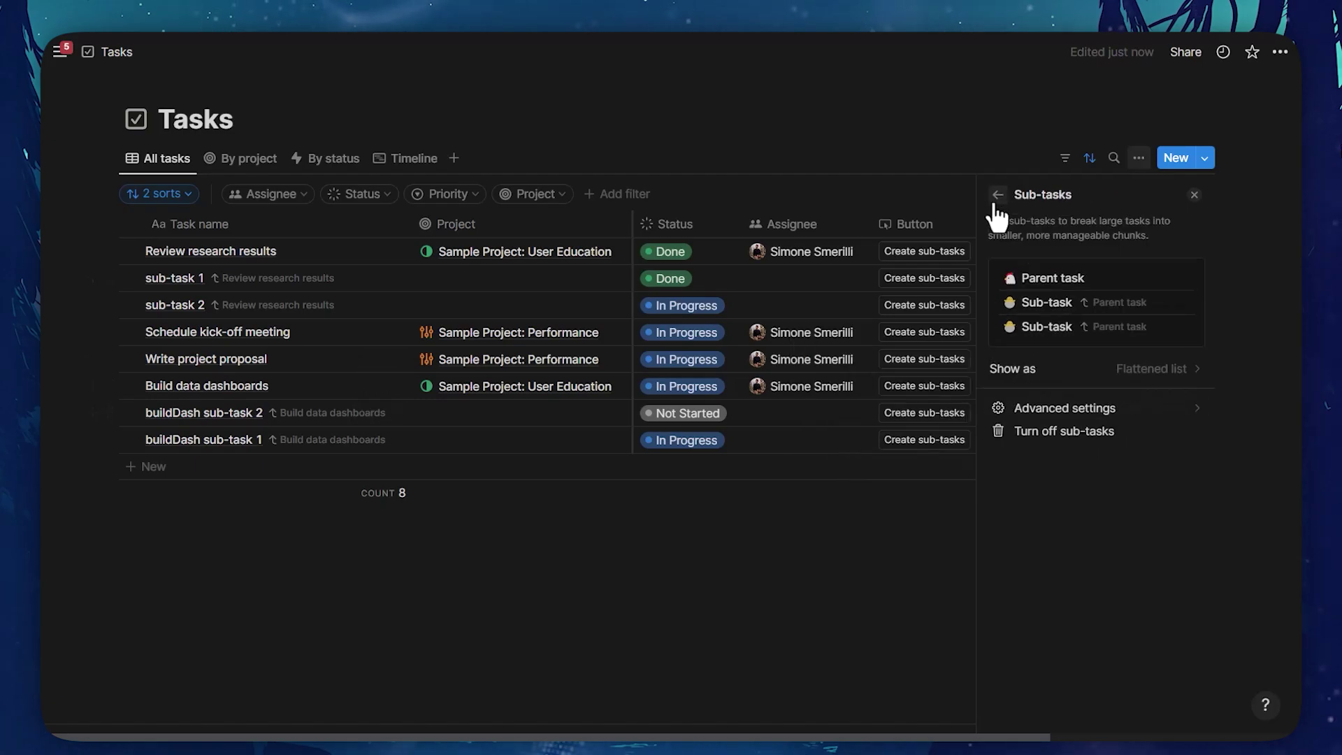
pyautogui.click(1043, 437)
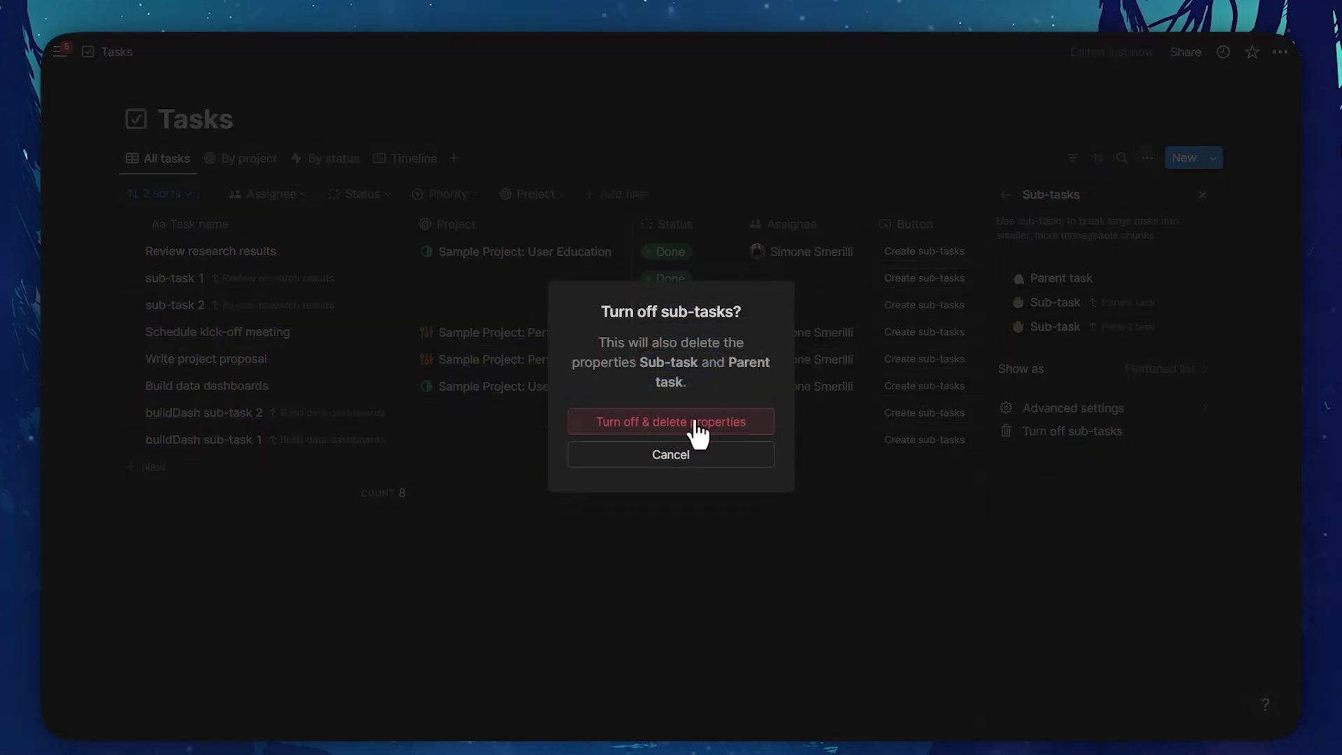
pyautogui.press('Escape')
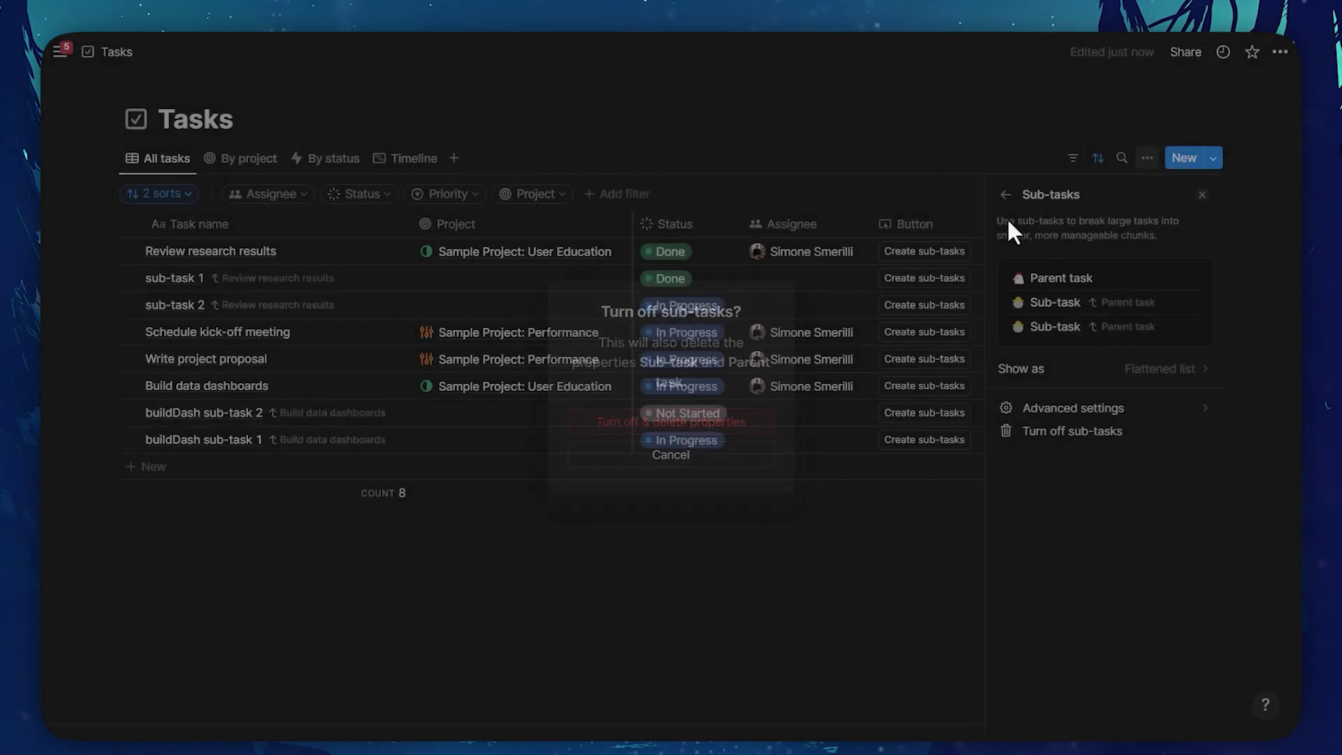
pyautogui.click(1005, 195)
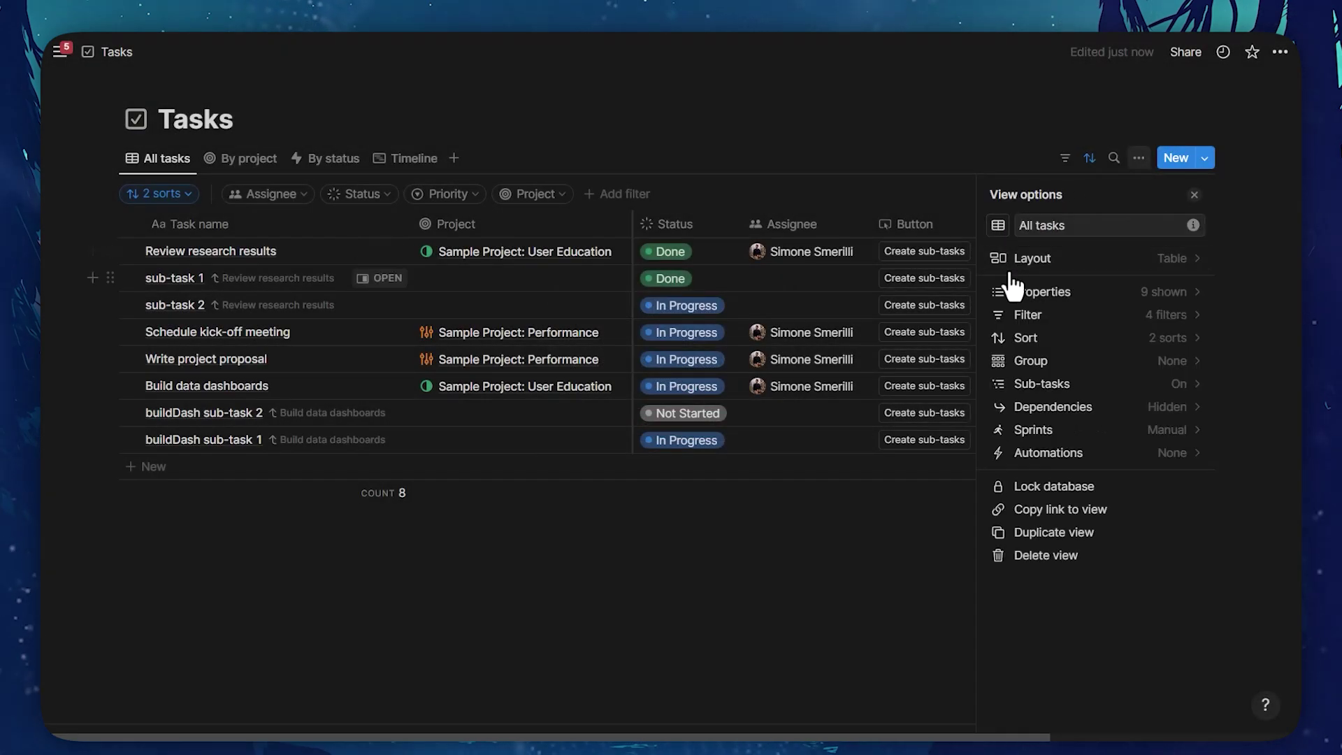
pyautogui.press('Escape')
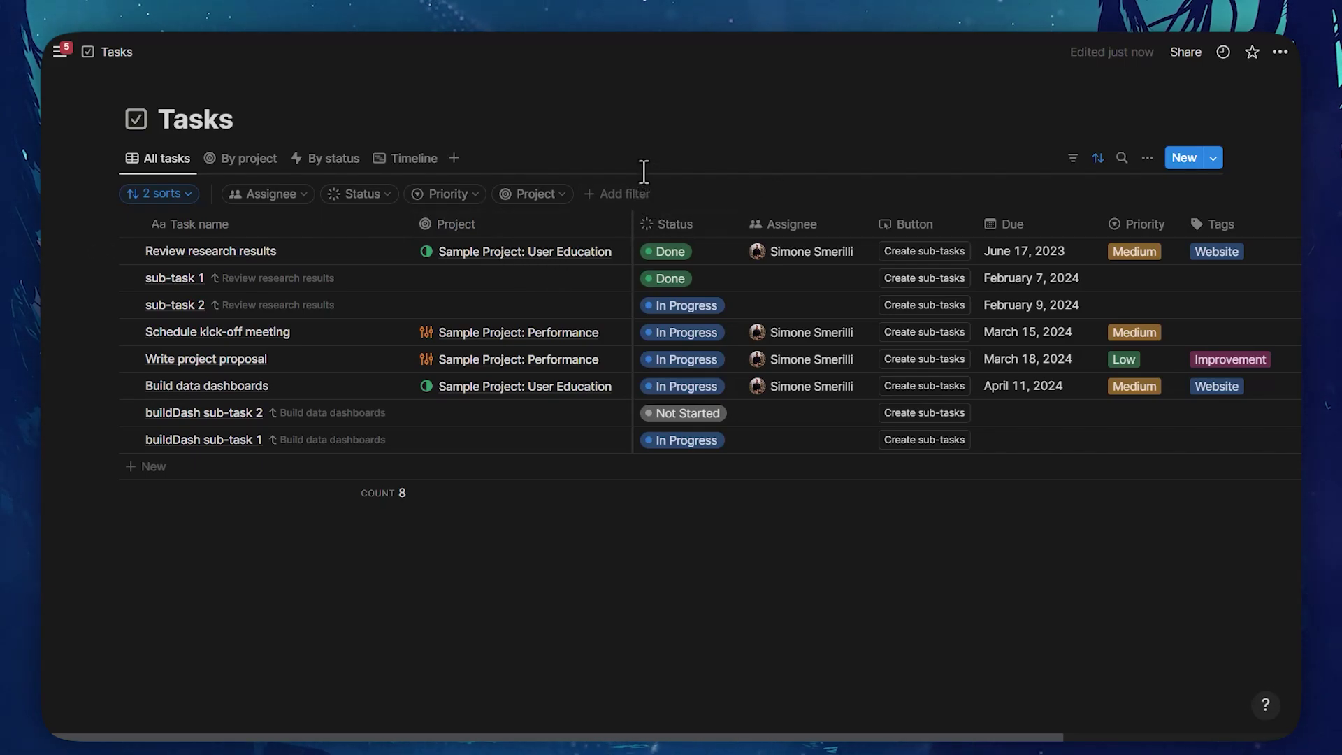
# - Add a Parent task: Is not empty filter to the Tasks table
pyautogui.click(186, 279)
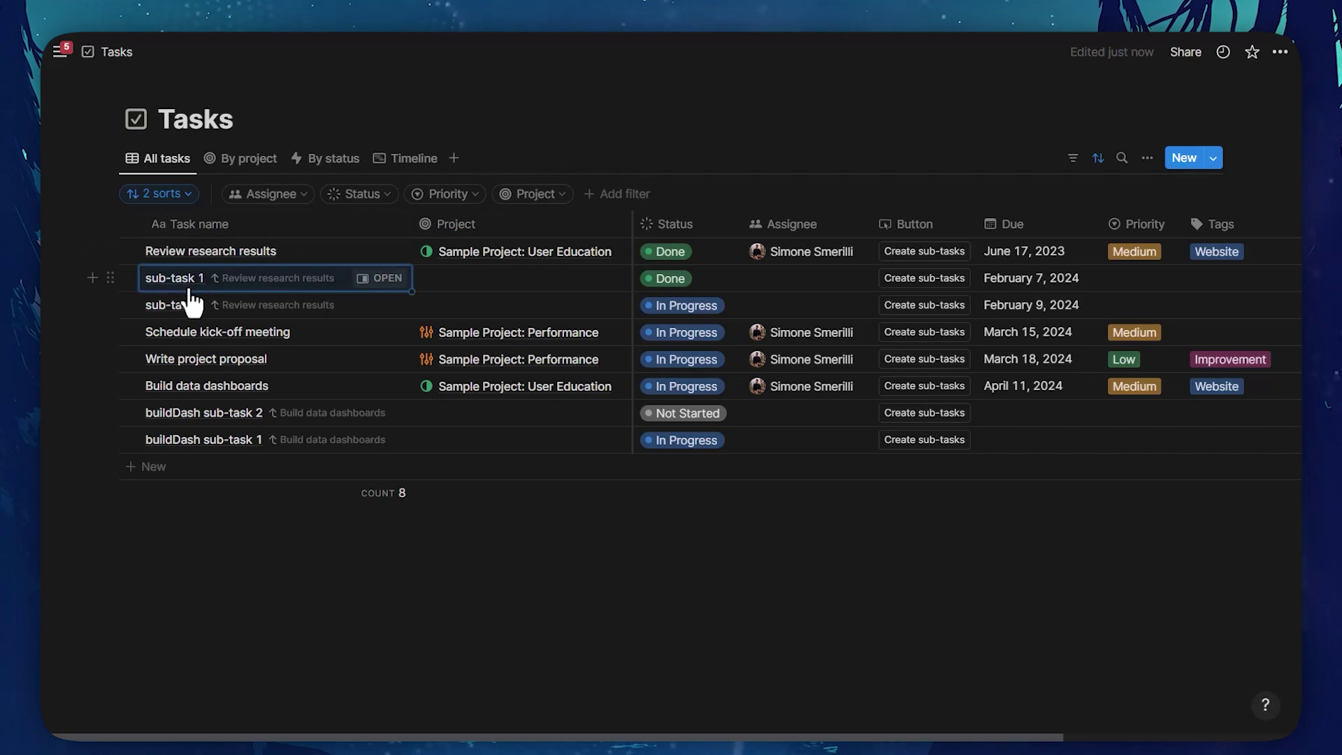
pyautogui.moveTo(270, 279)
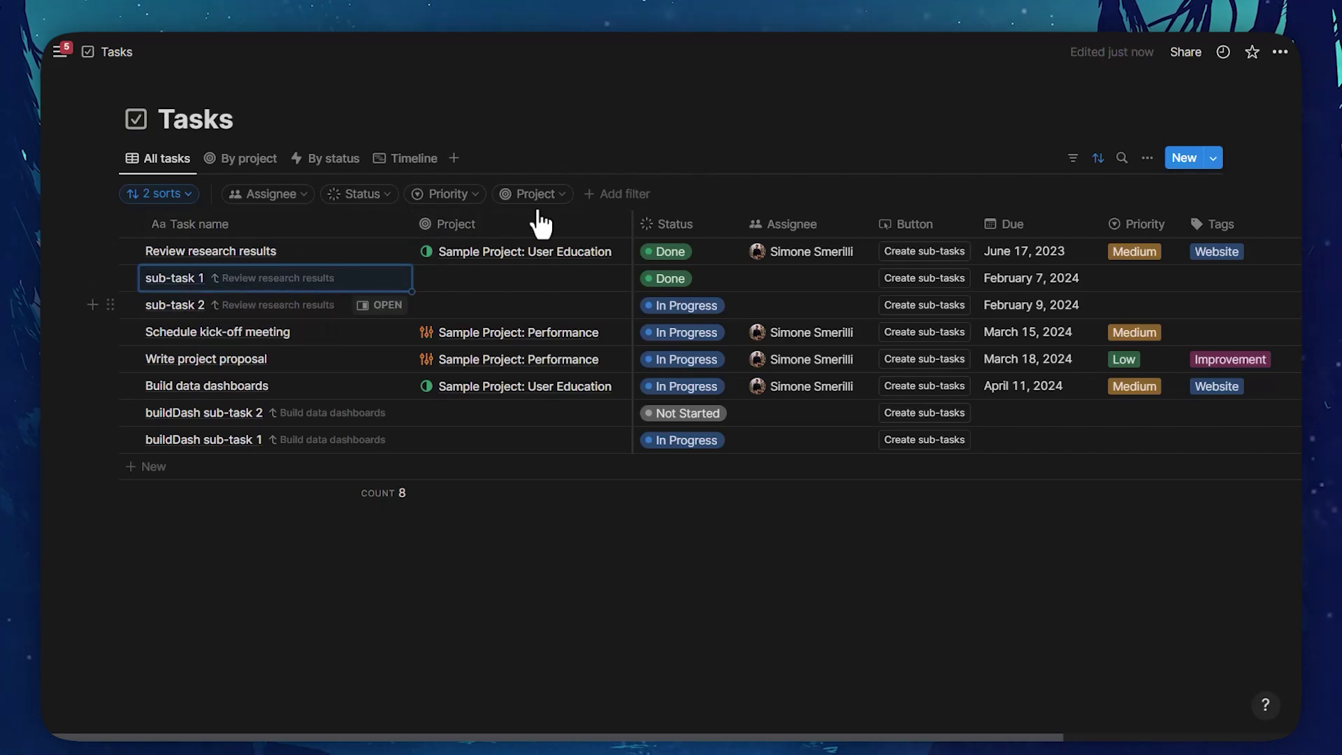
pyautogui.click(671, 170)
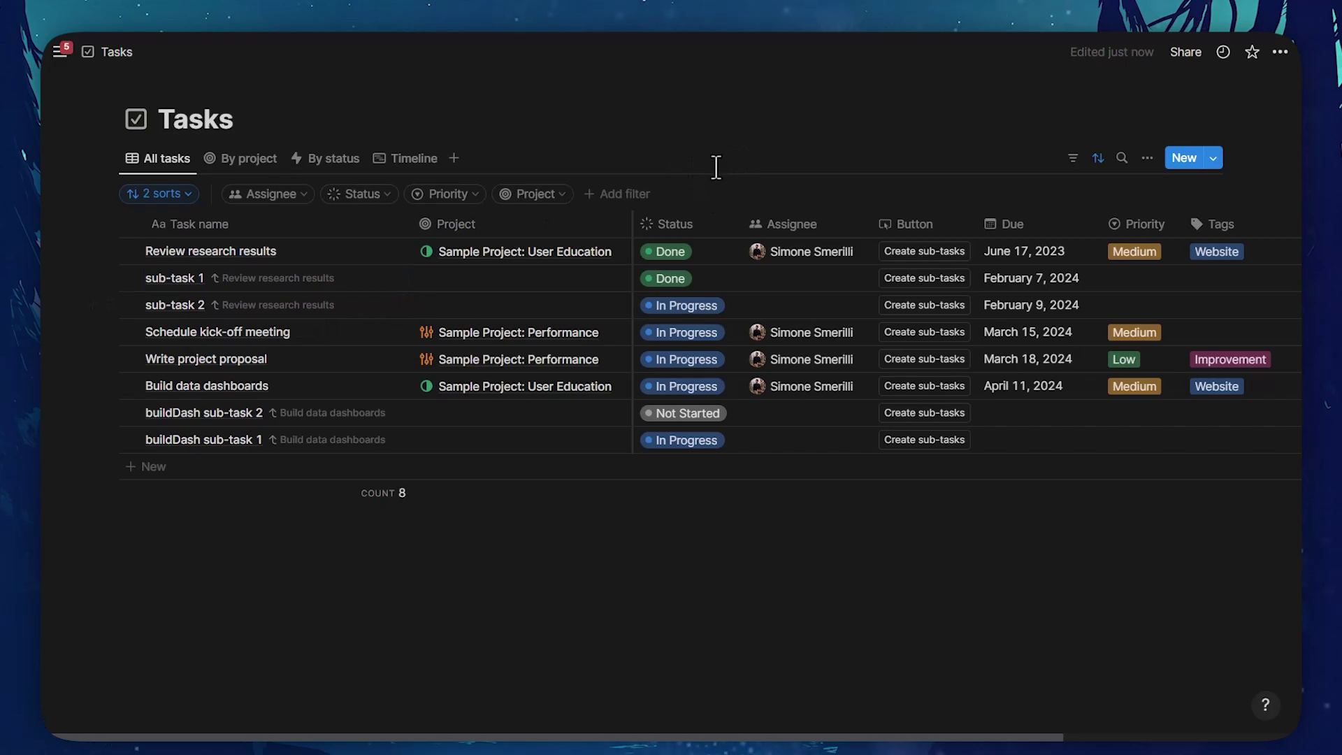
pyautogui.click(618, 197)
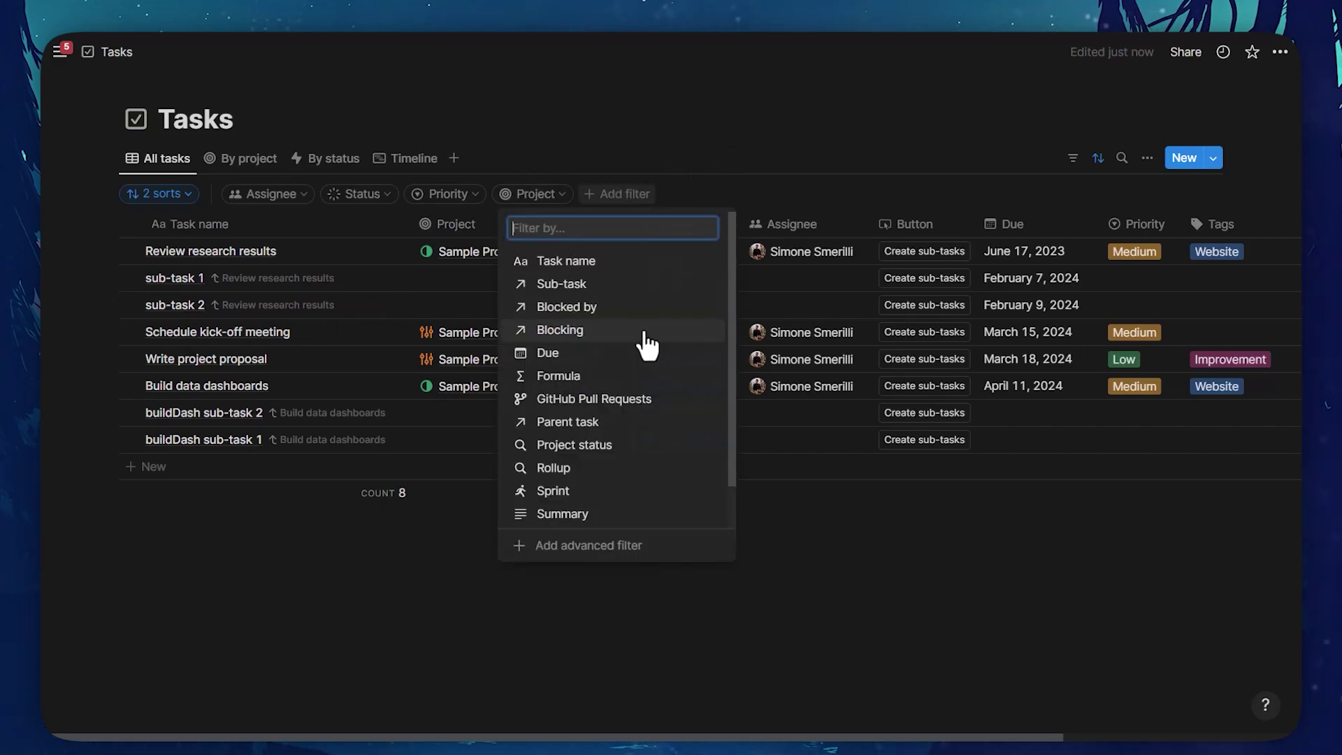
pyautogui.scroll(-2, 643, 359)
pyautogui.scroll(2, 643, 361)
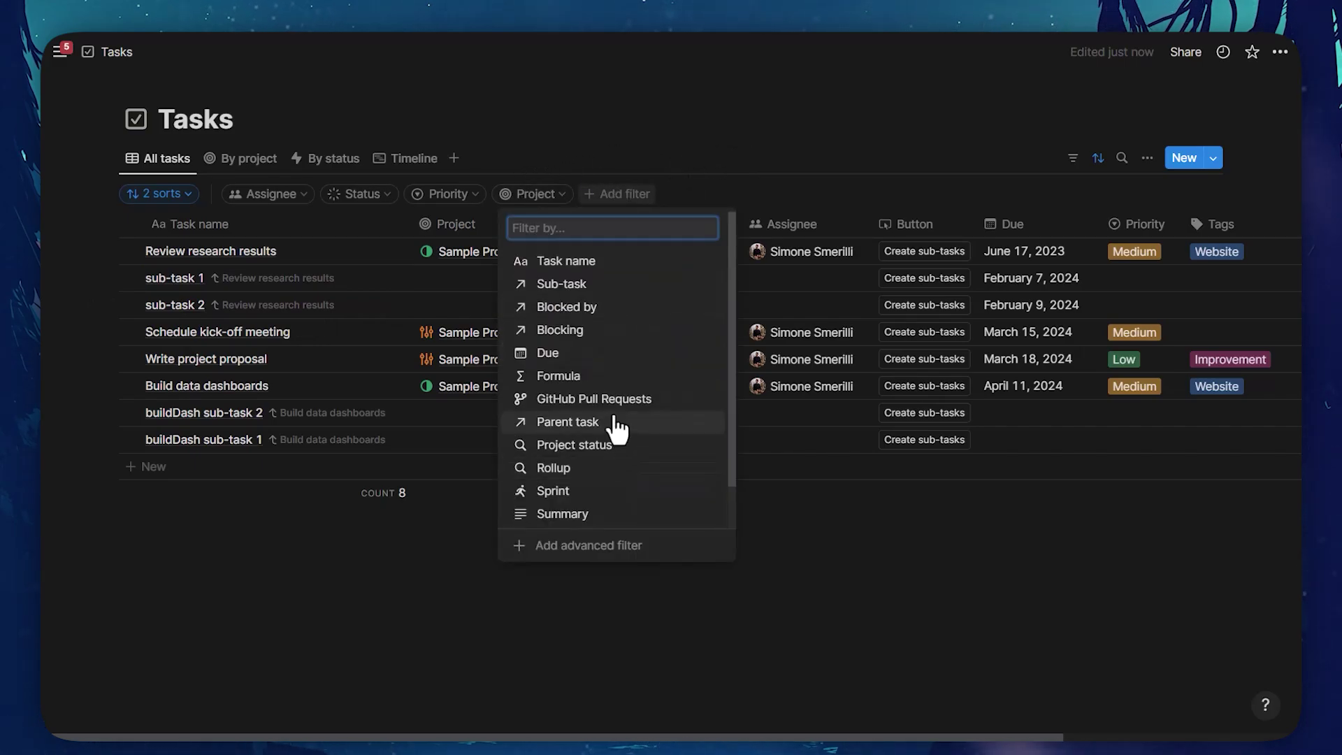
pyautogui.click(640, 422)
pyautogui.click(587, 219)
pyautogui.click(573, 312)
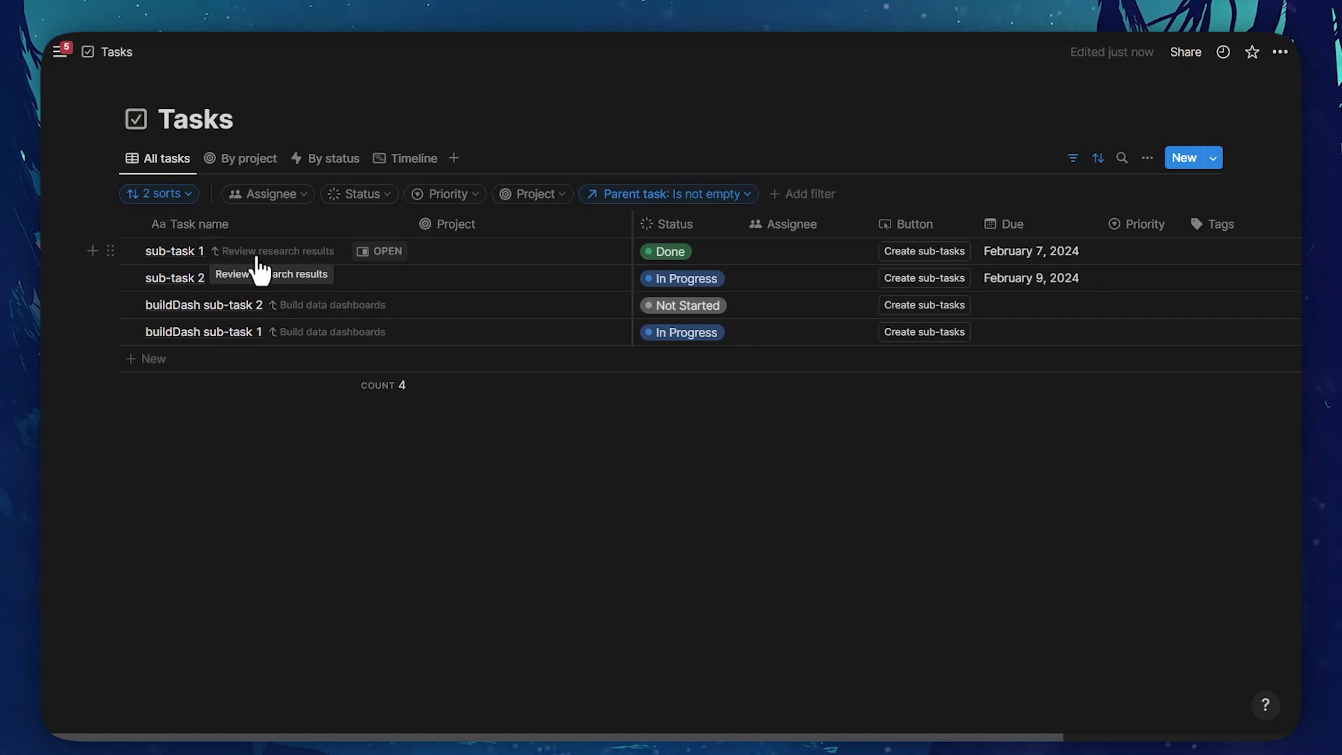
# - Set sub-tasks to Nested in toggle and test collapsing and expanding Review research results
pyautogui.click(1148, 158)
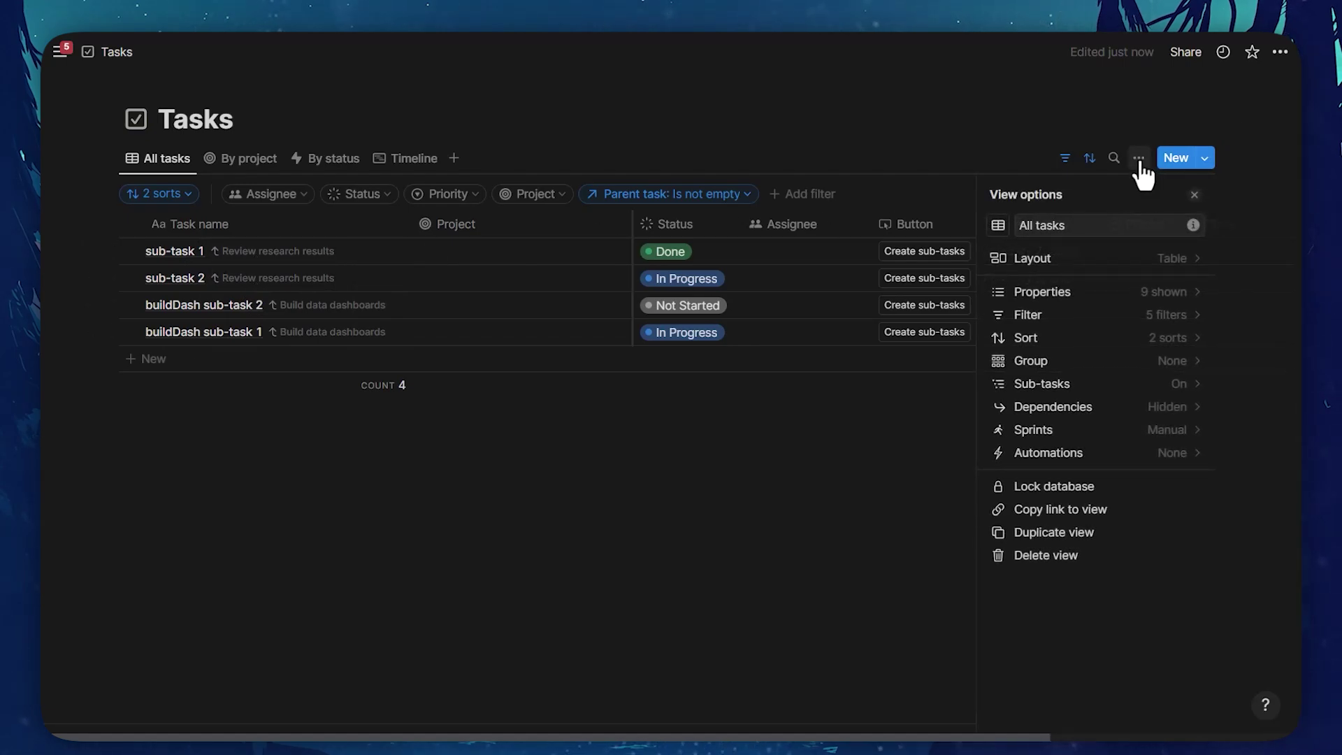
pyautogui.click(1135, 386)
pyautogui.click(1048, 380)
pyautogui.click(1077, 396)
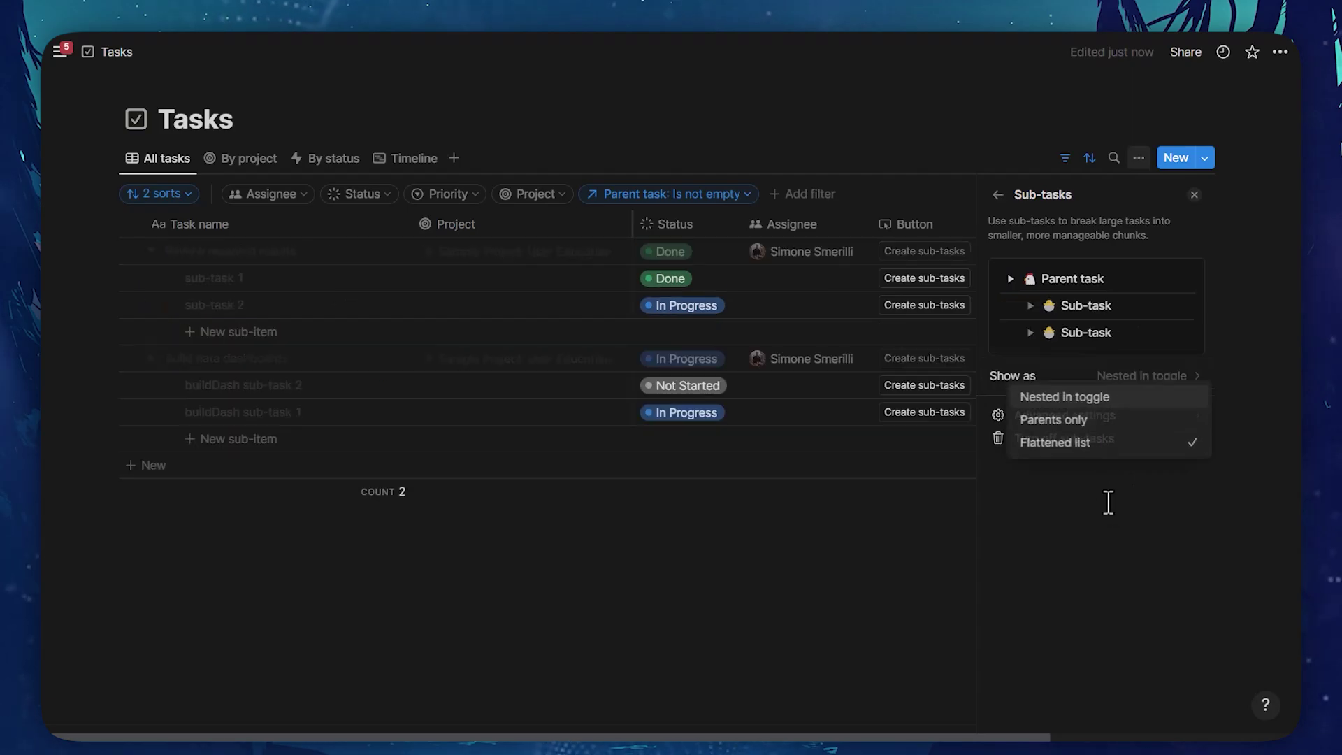
pyautogui.click(875, 177)
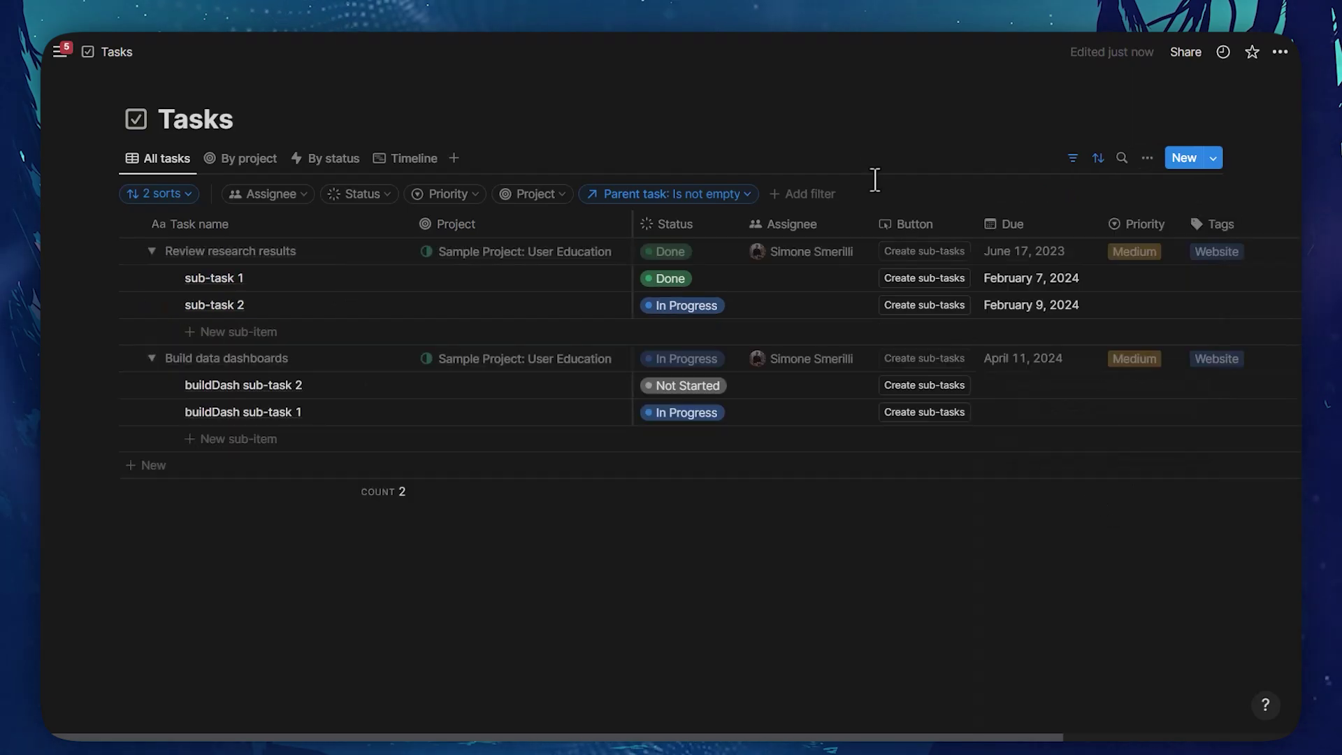
pyautogui.click(151, 251)
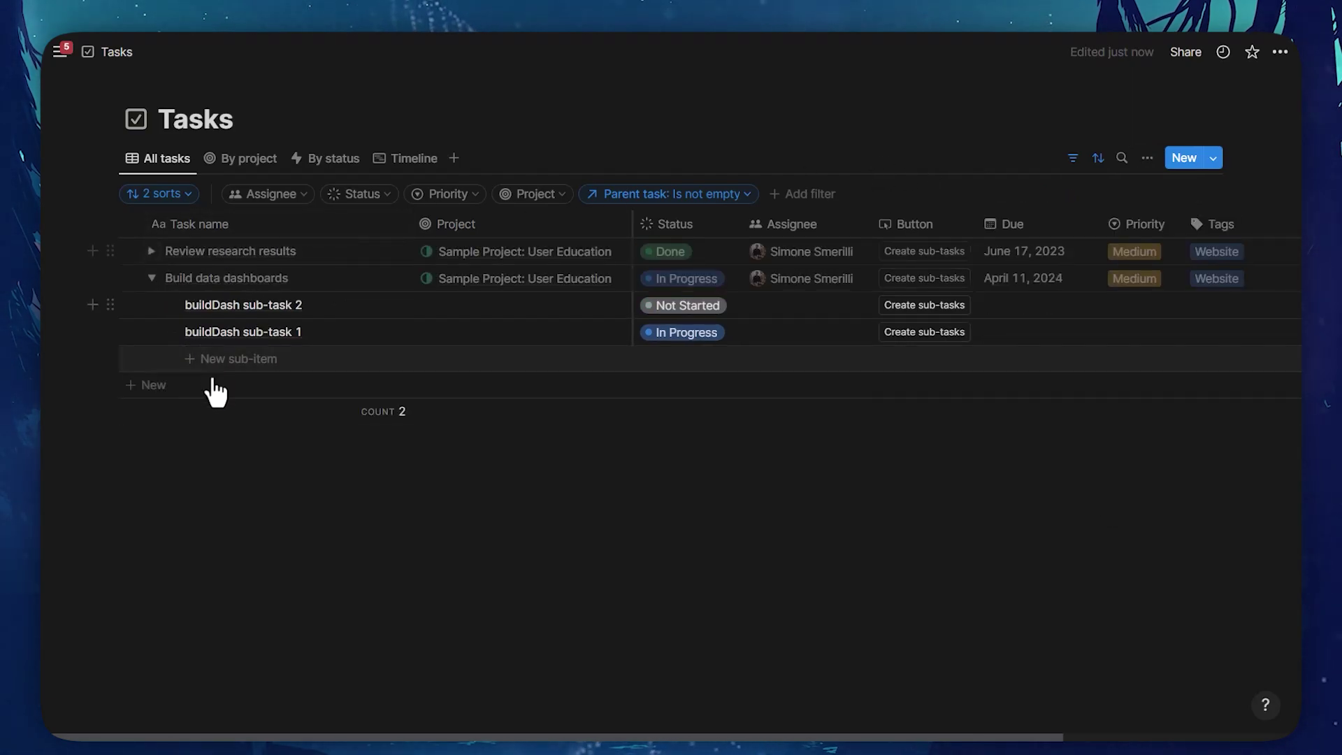
pyautogui.click(151, 251)
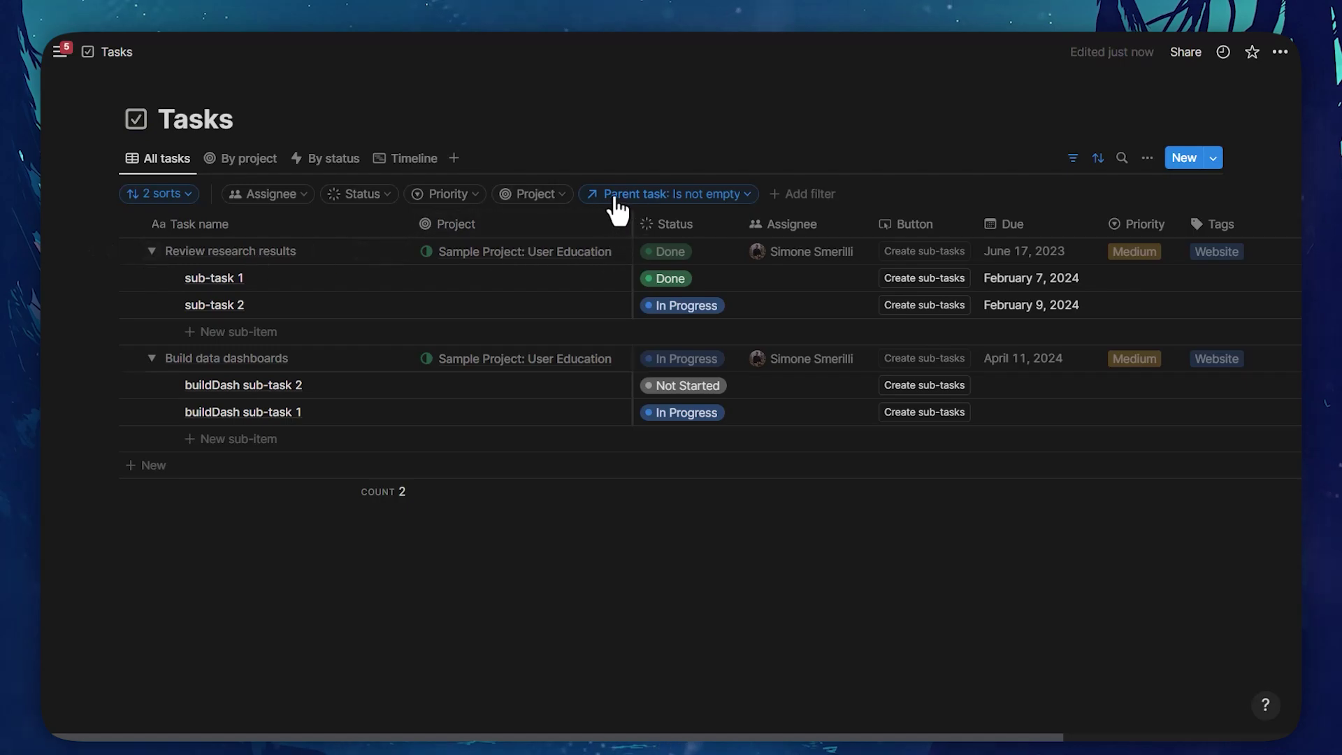
pyautogui.click(375, 251)
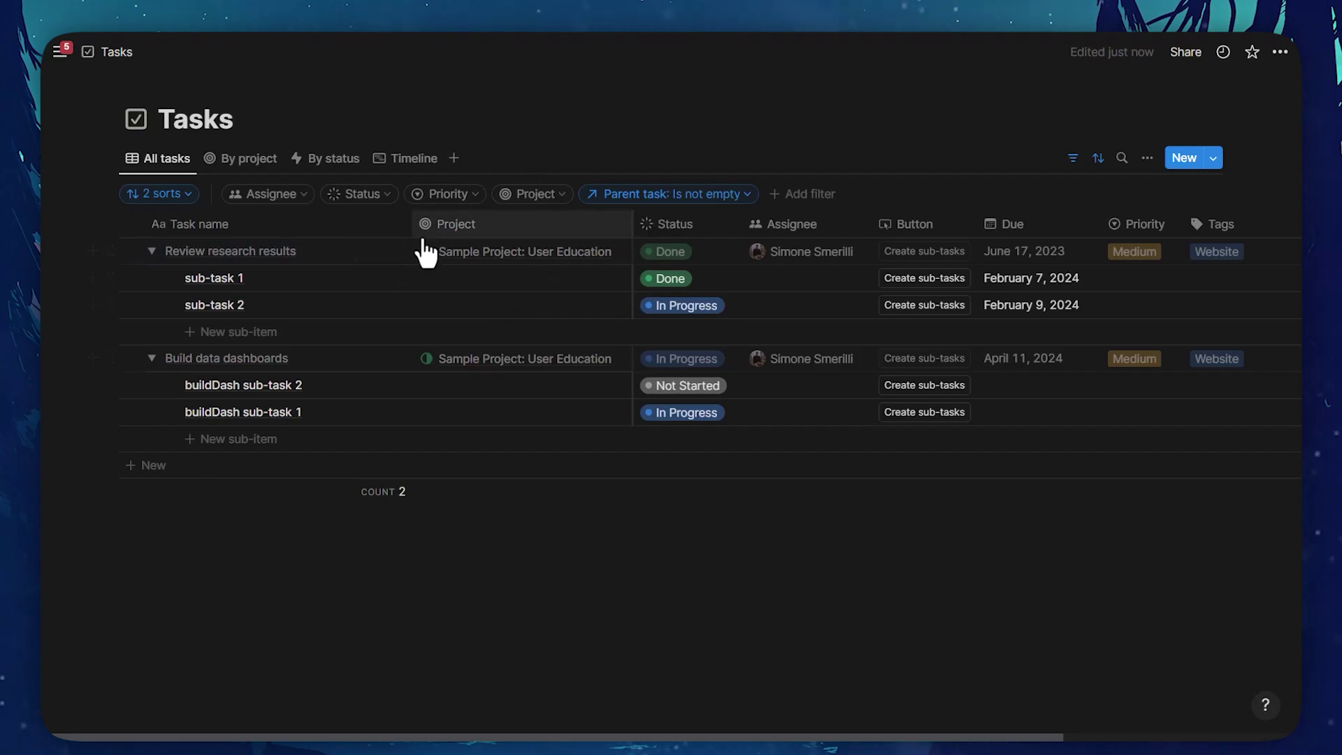
# - Revisit the sub-task Show as options and close the settings panel
pyautogui.click(1148, 157)
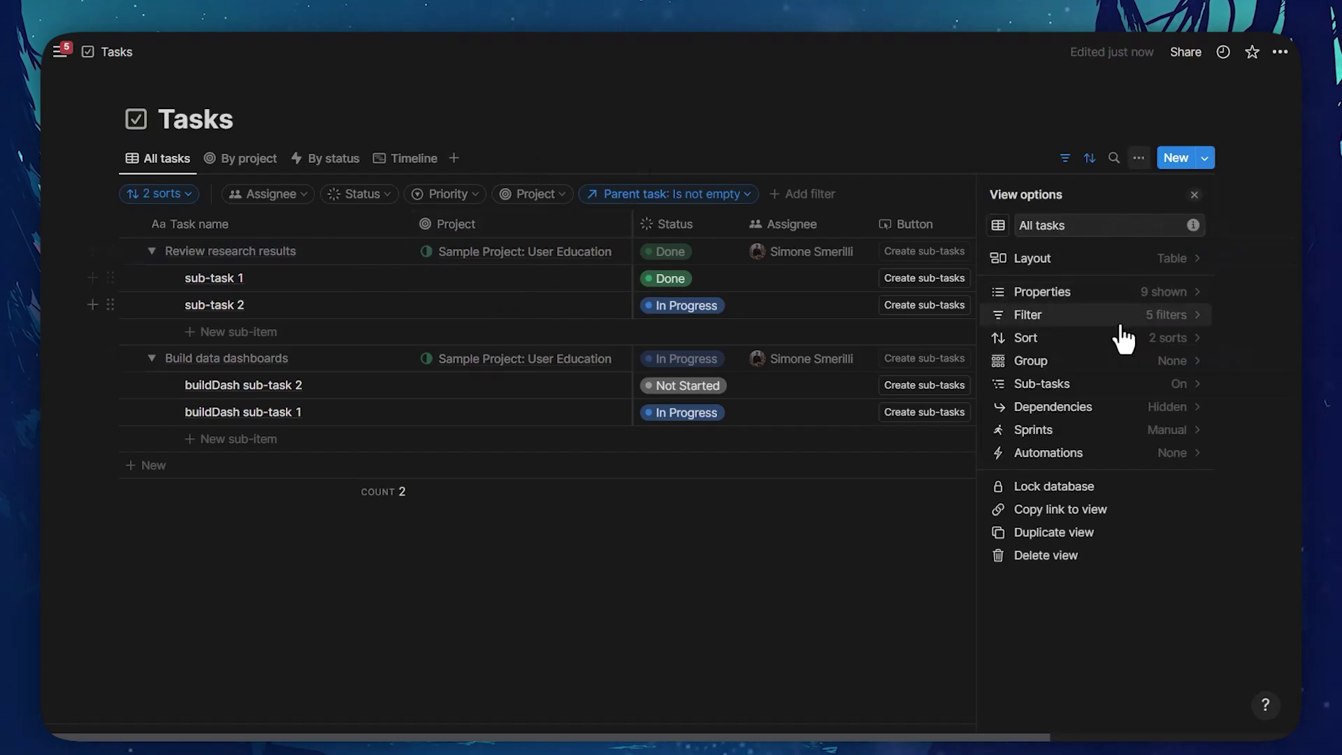
pyautogui.click(1111, 393)
pyautogui.click(1111, 378)
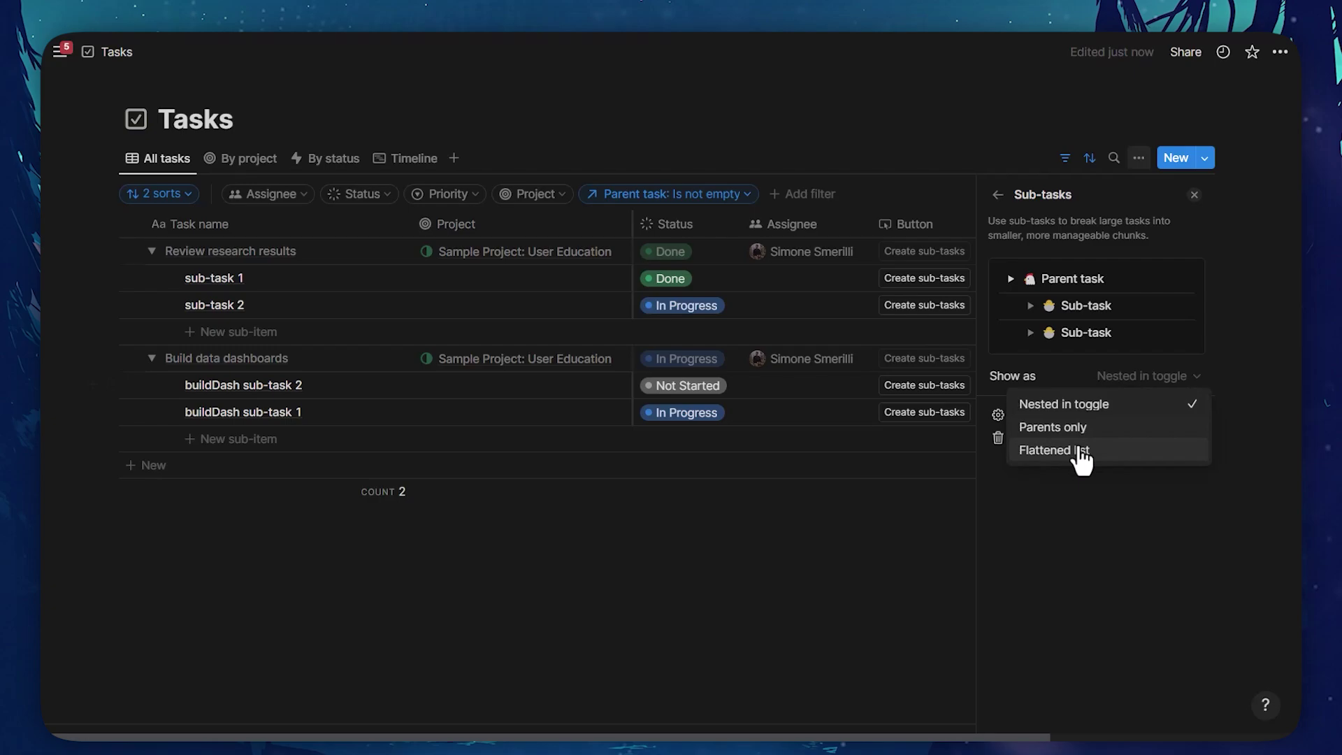
pyautogui.click(1042, 451)
pyautogui.click(805, 341)
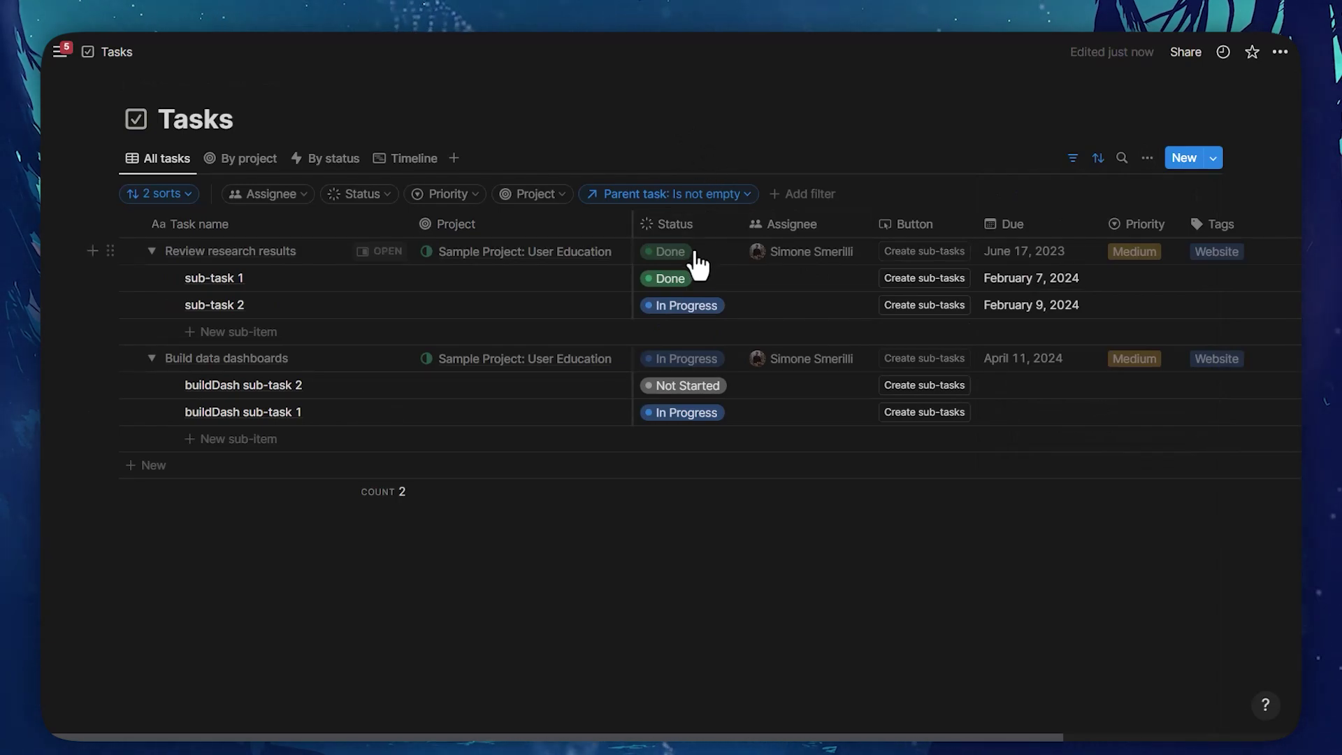
# - Set the Status of sub-task 2, buildDash sub-task 2 and buildDash sub-task 1 to Done
pyautogui.click(674, 308)
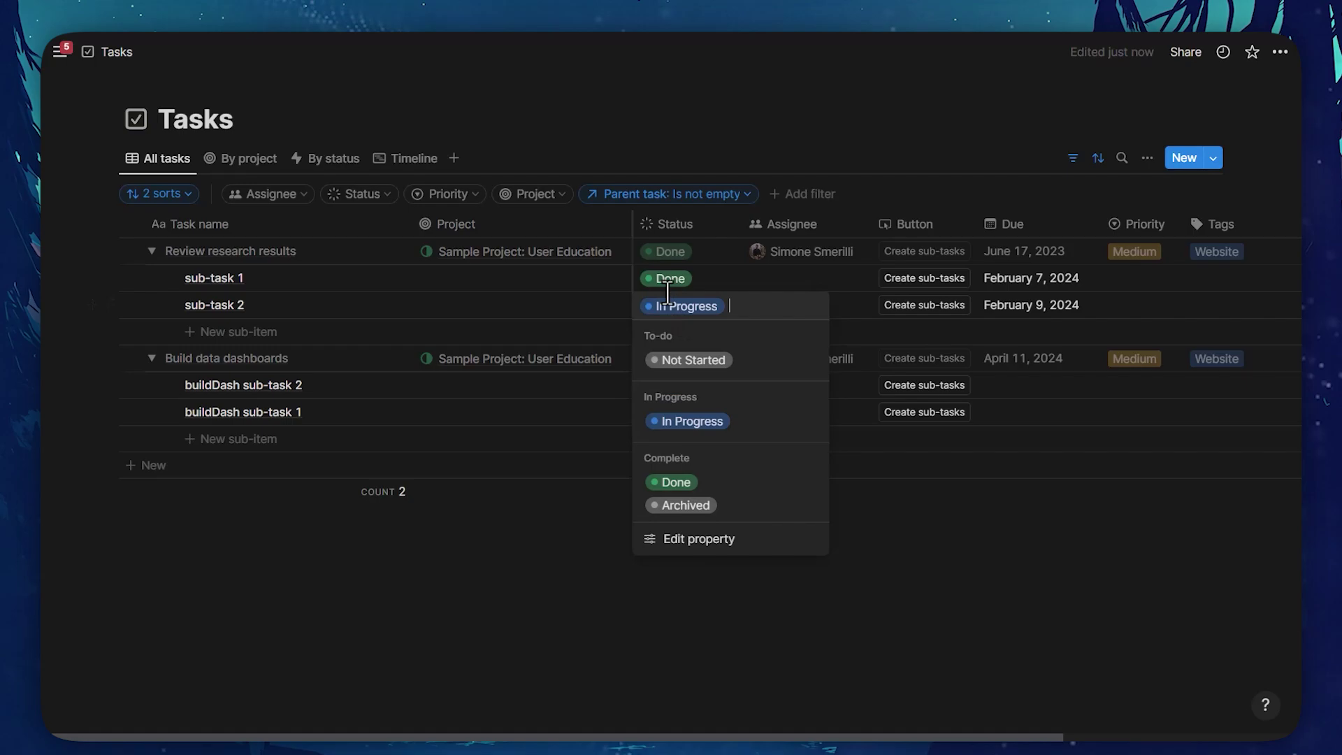
pyautogui.click(727, 481)
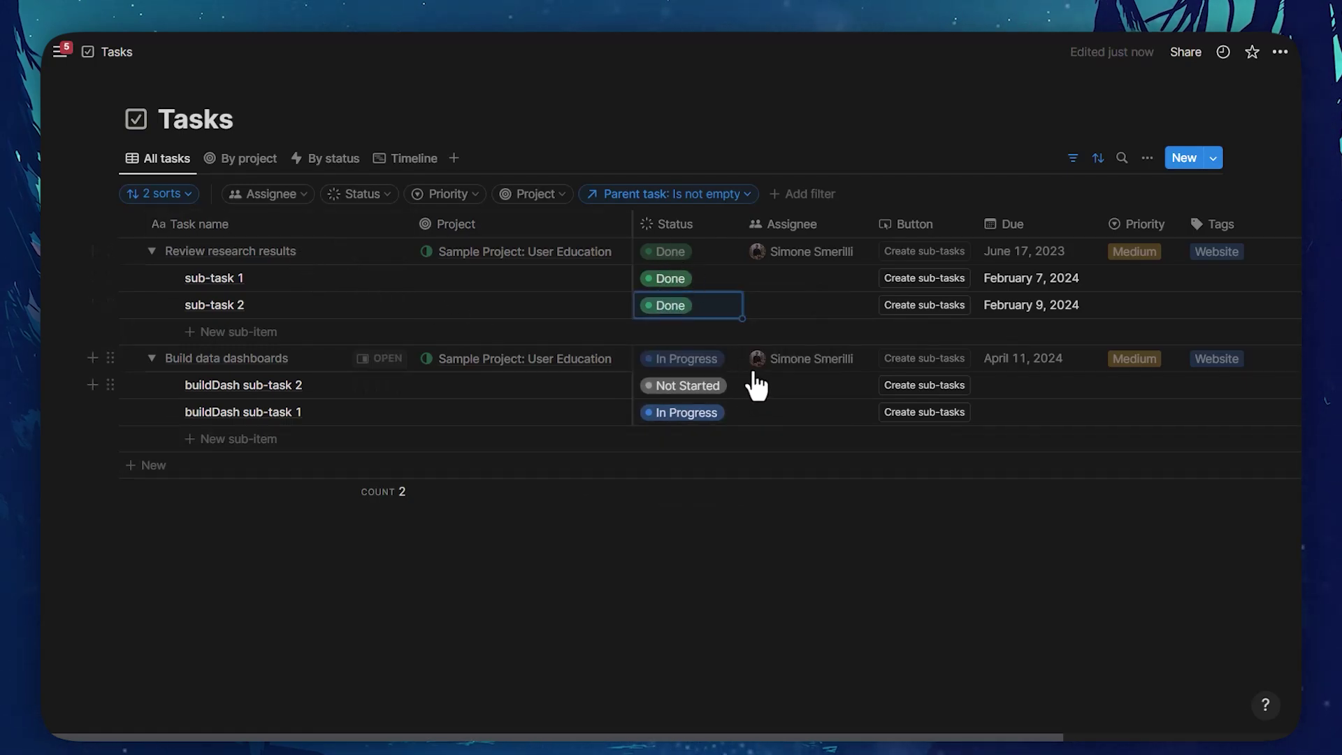
pyautogui.click(701, 388)
pyautogui.click(701, 563)
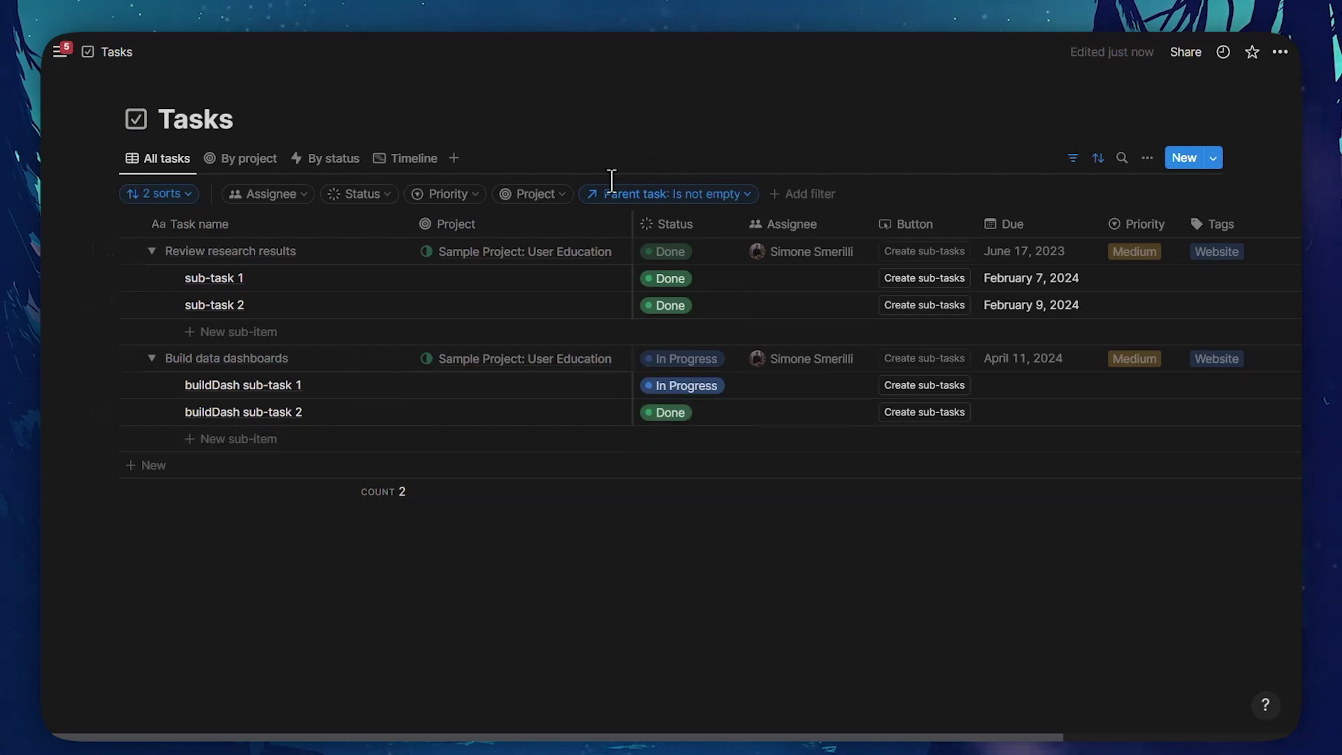
pyautogui.click(673, 385)
pyautogui.click(673, 560)
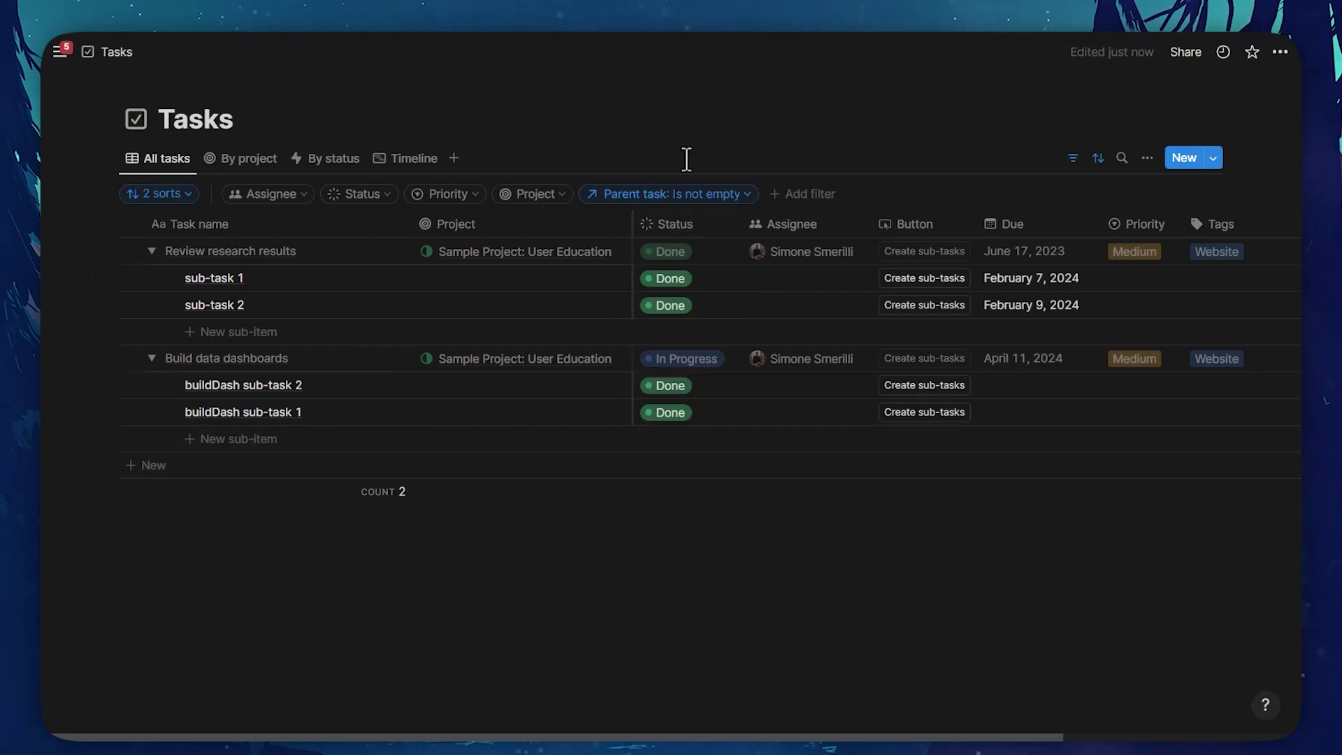